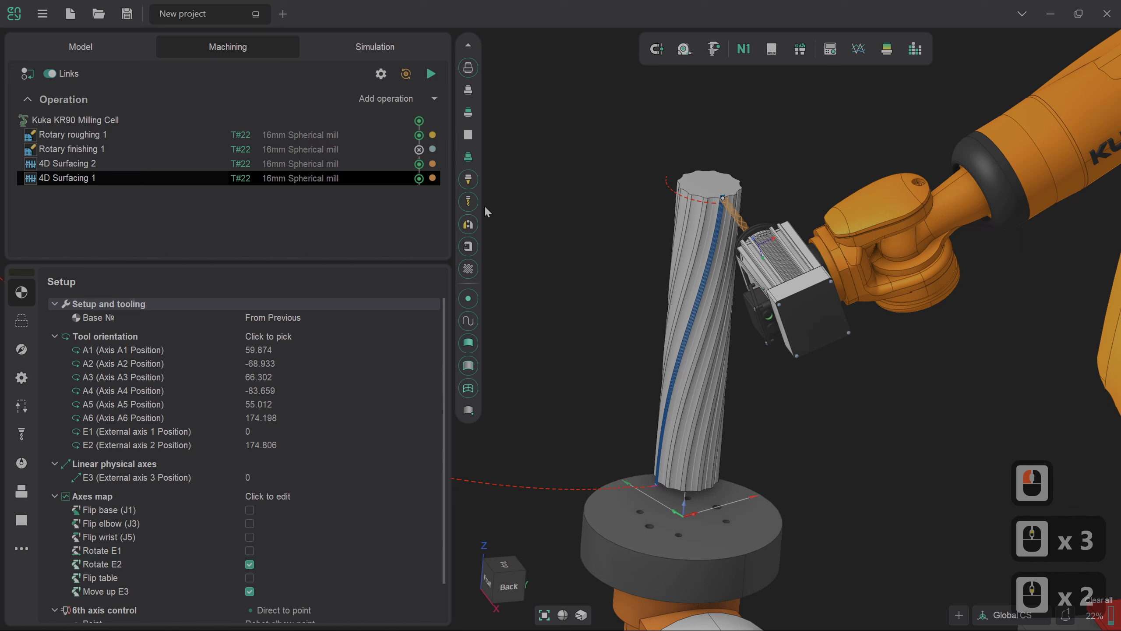
- Add a Multiply Group, move the 4D Surfacing 2 and 4D Surfacing 1 operations into it, and expand the group
left_click(435, 99)
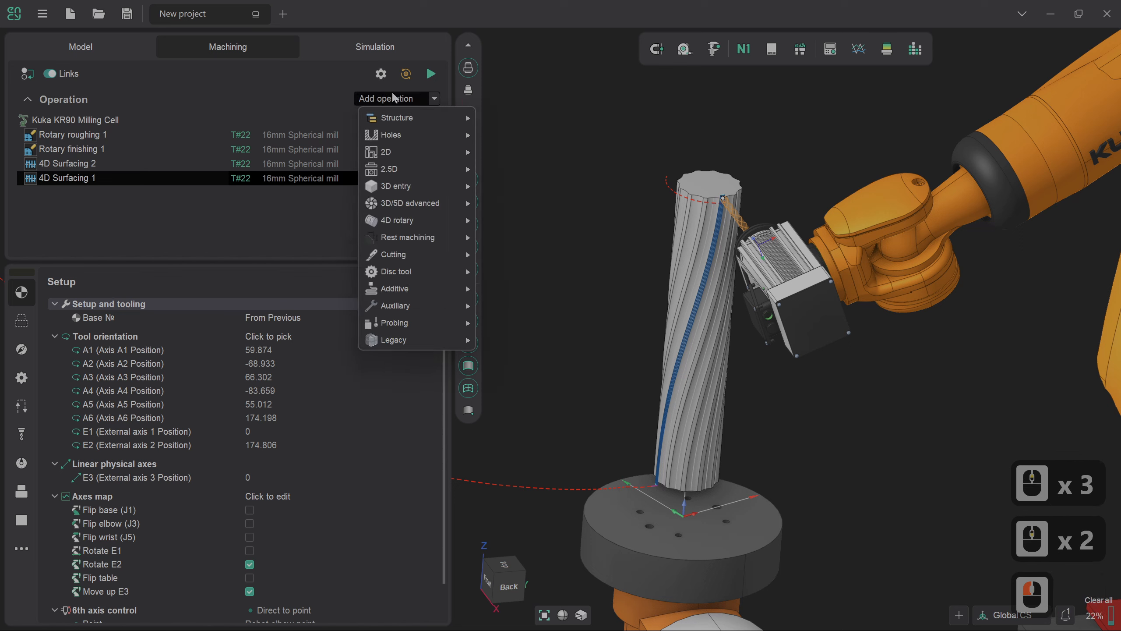
mouse_move(393, 116)
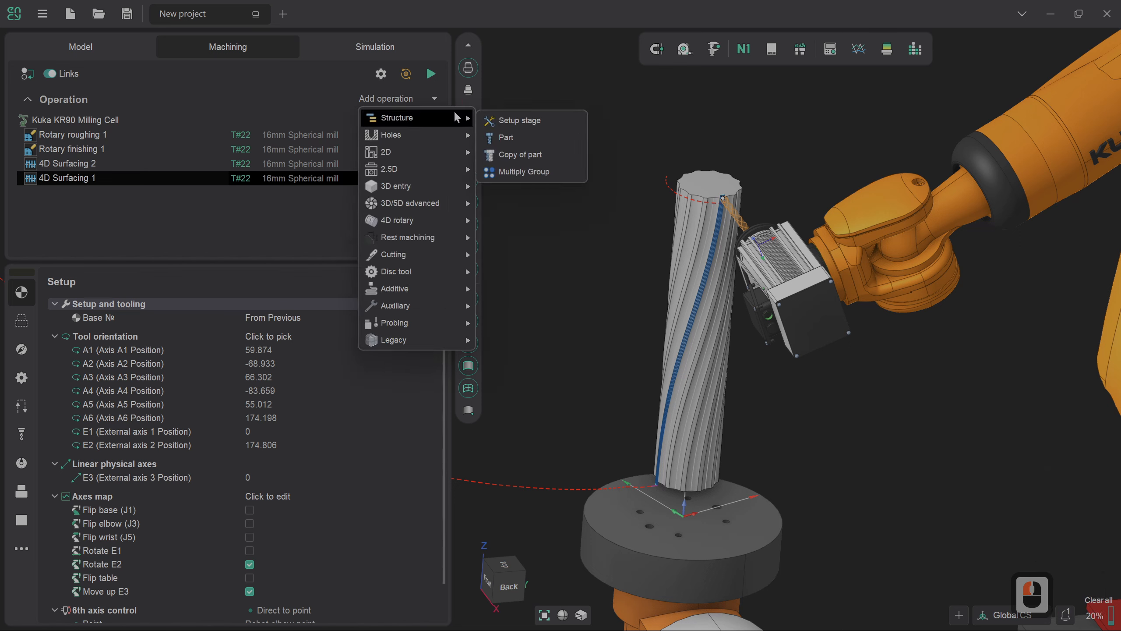
left_click(535, 172)
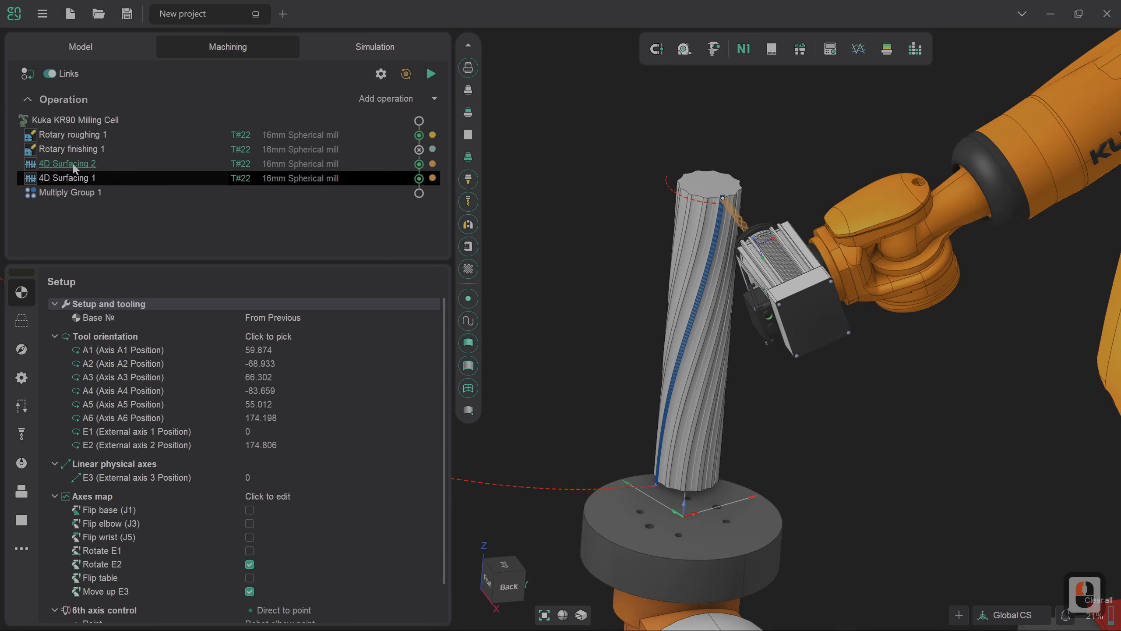
mouse_move(75, 166)
left_mouse_down()
mouse_move(77, 201)
mouse_move(73, 168)
mouse_move(76, 176)
left_mouse_up()
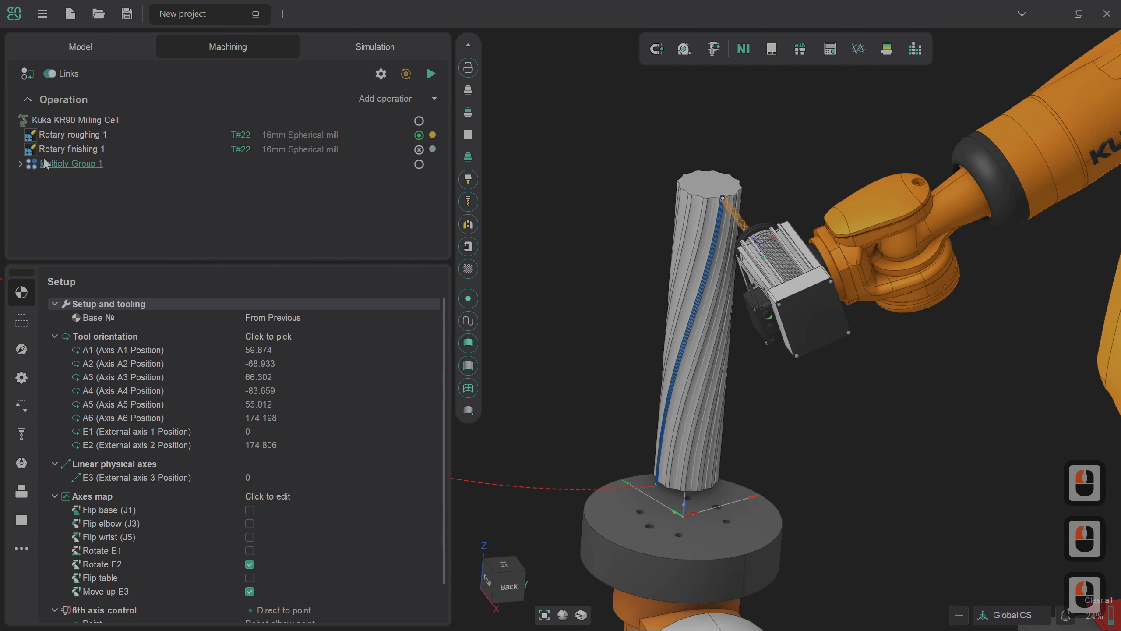
left_click(19, 164)
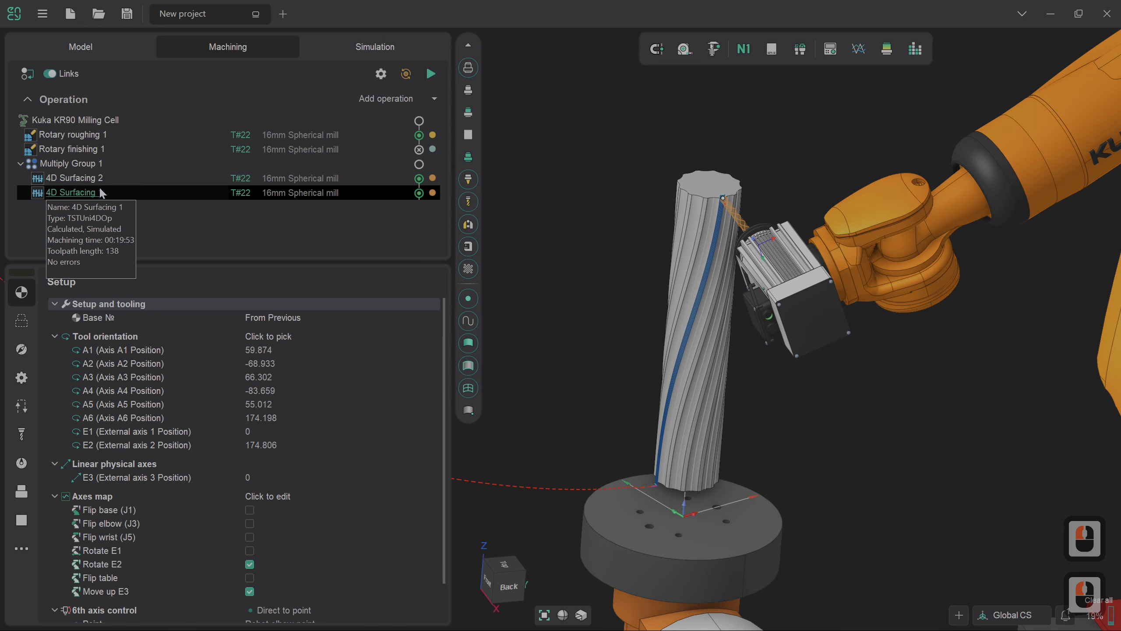
left_click(198, 208)
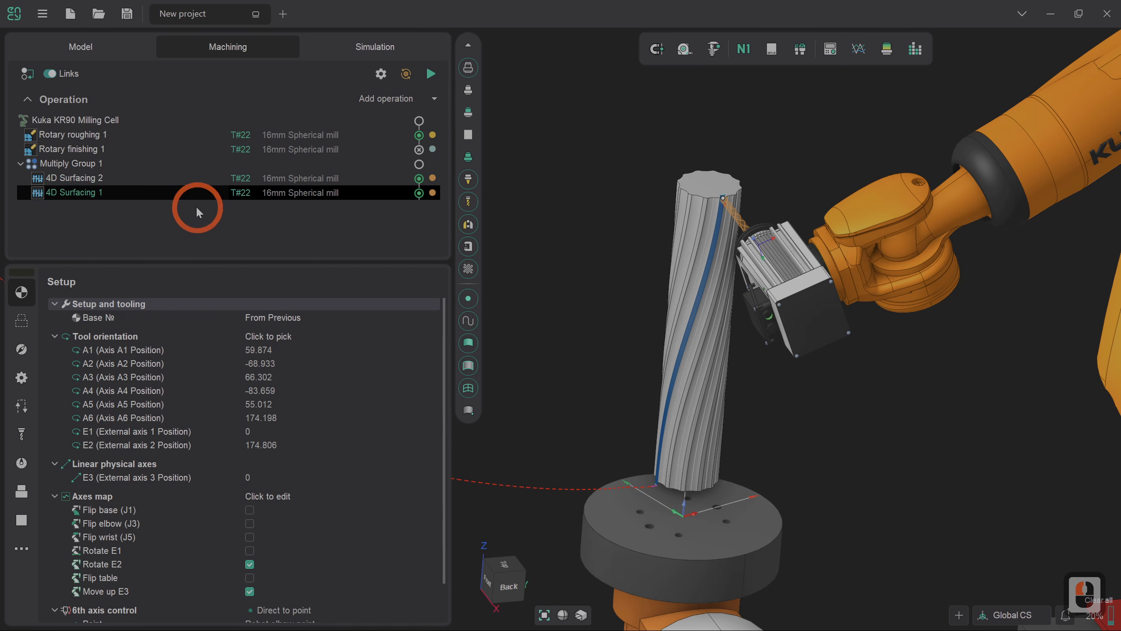
- Enable toolpath multiplication by axis for Multiply Group 1 and set the axis to E2 (External axis 2 Position)
left_click(105, 165)
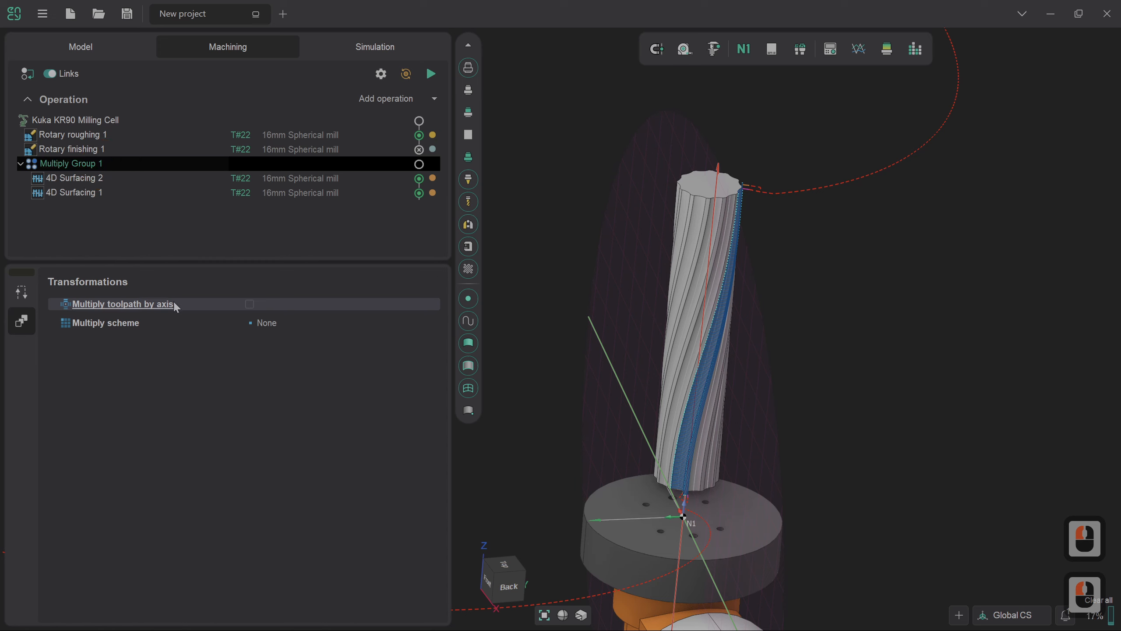
left_click(250, 304)
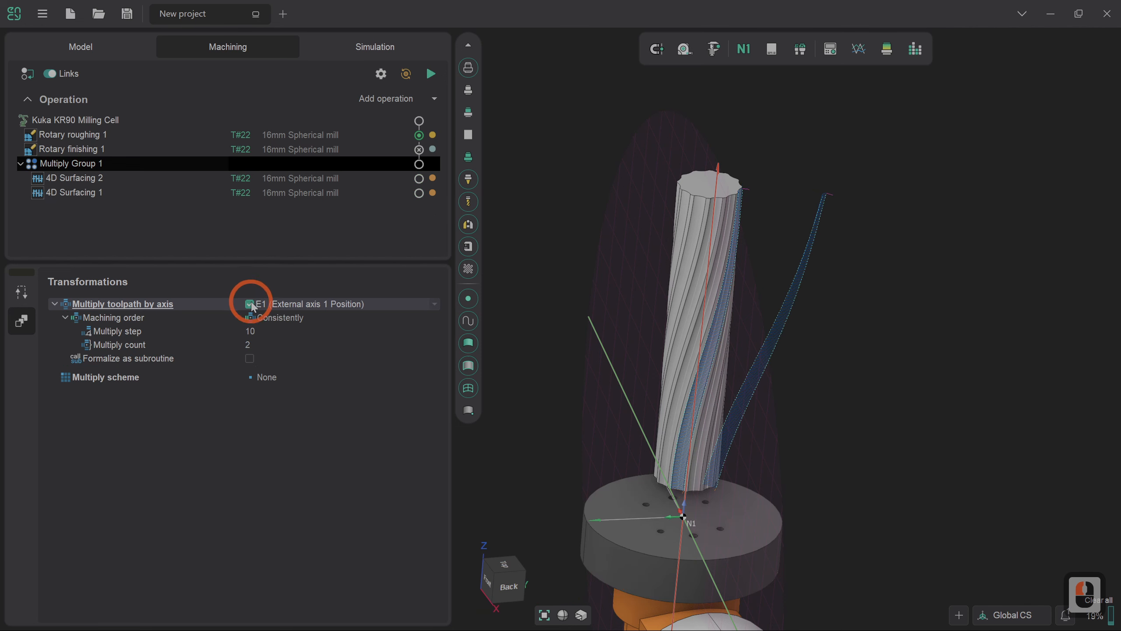
left_click(357, 309)
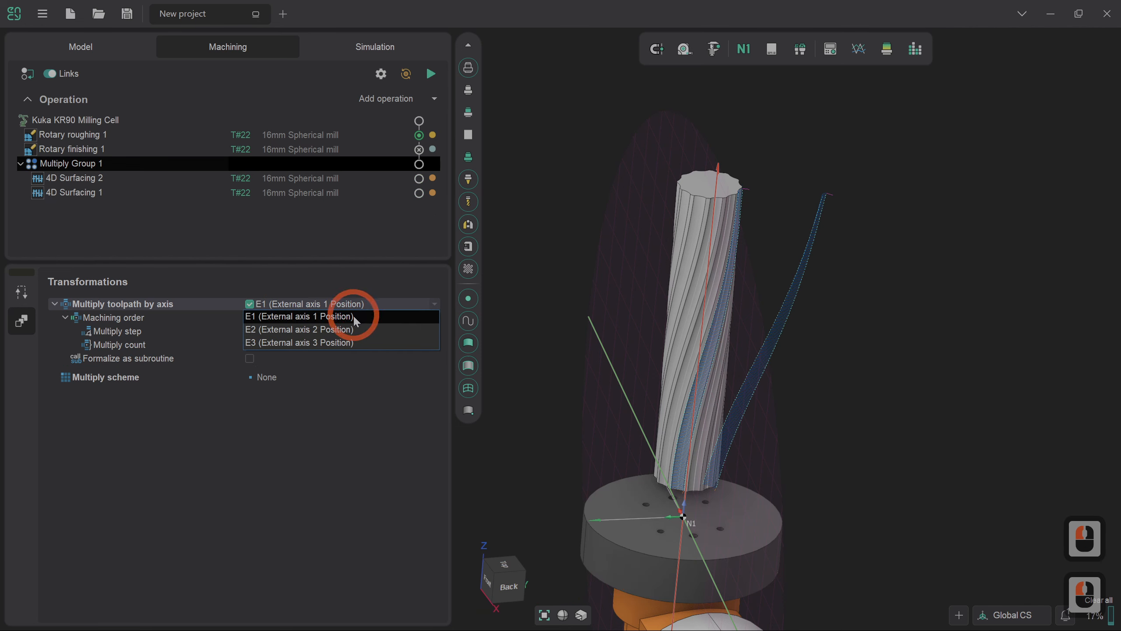
left_click(356, 330)
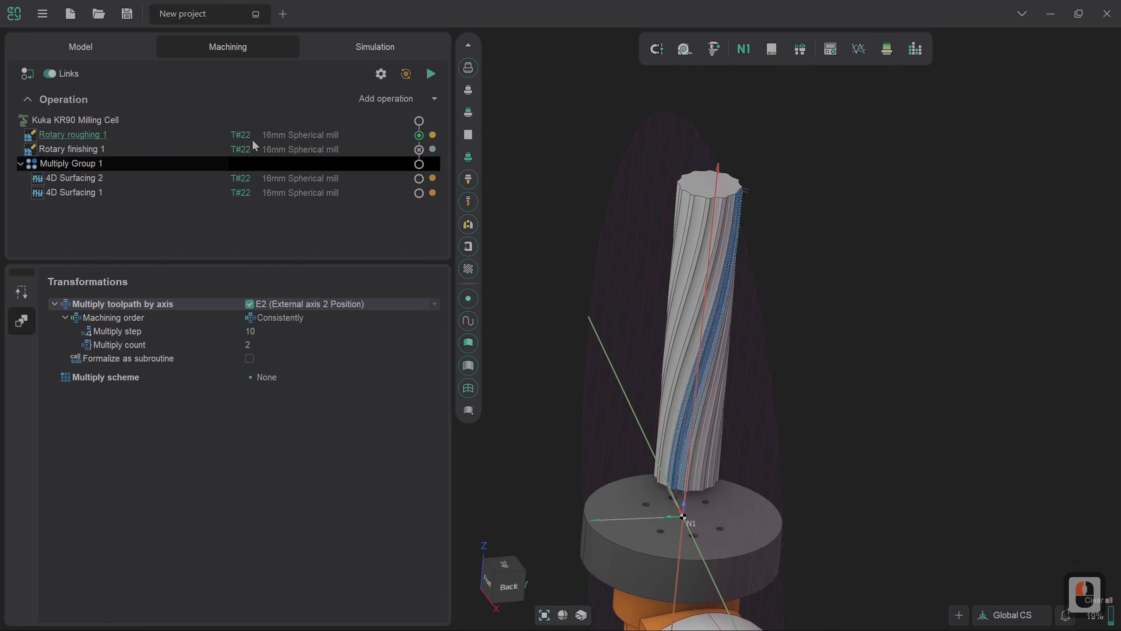
- Set the multiply step to 30 and calculate the toolpaths of Multiply Group 1
left_click(276, 331)
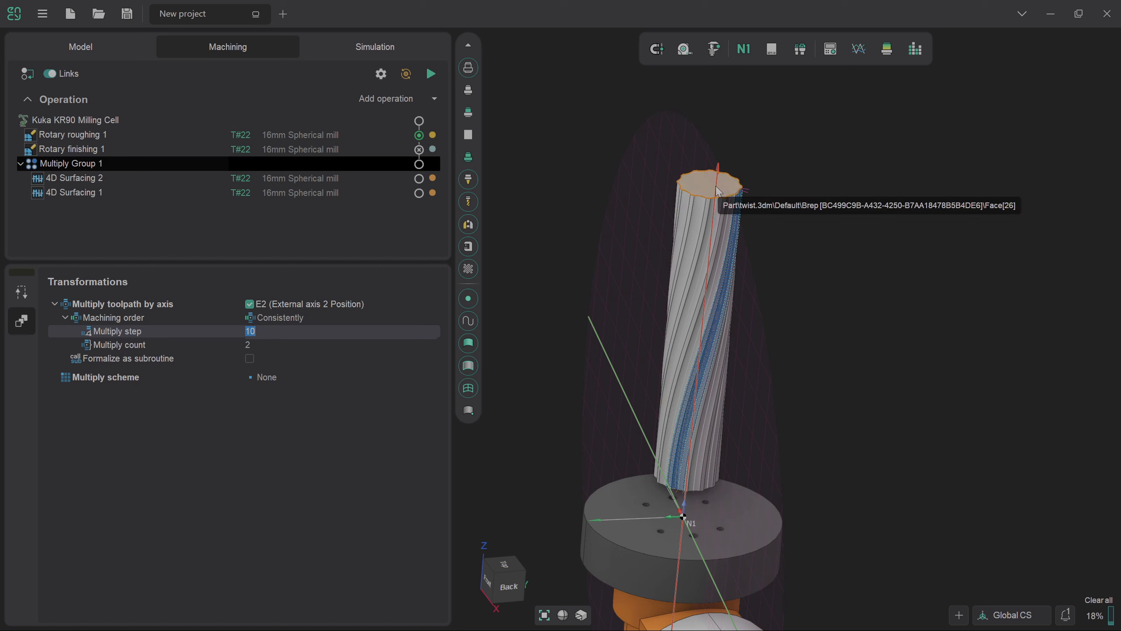
type("30")
key("Return")
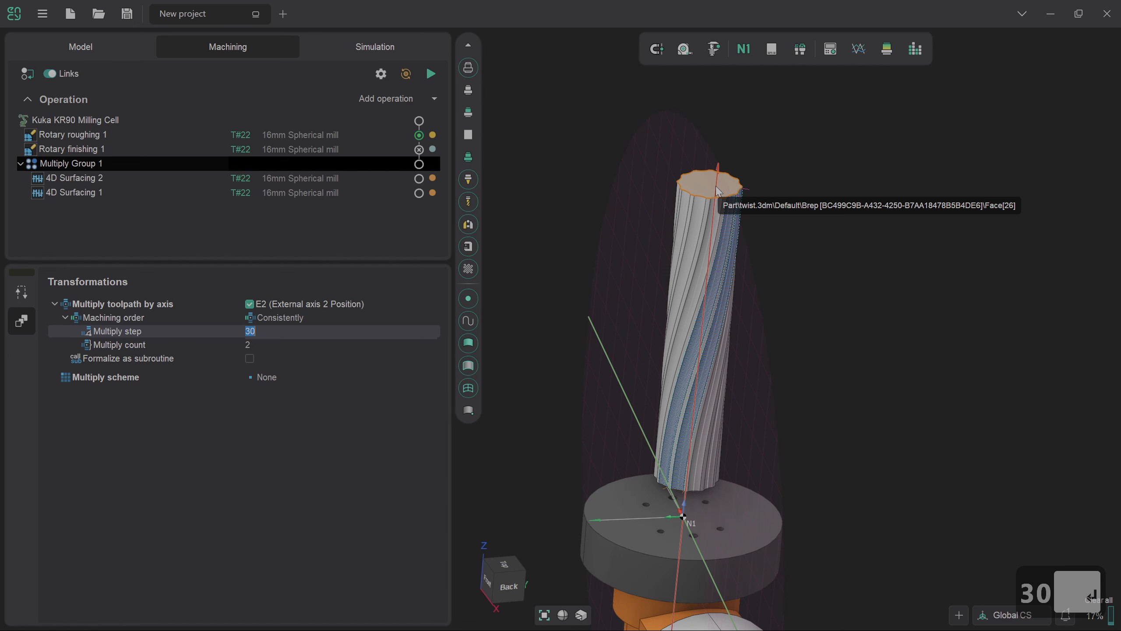
left_click(431, 74)
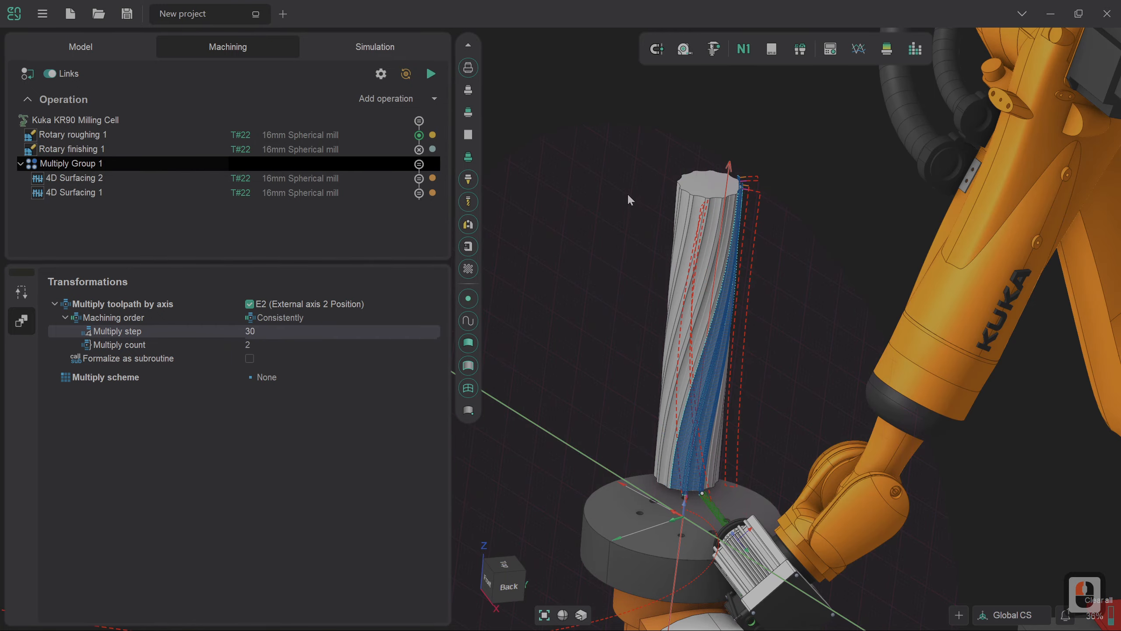
middle_click_drag(631, 201, 616, 220)
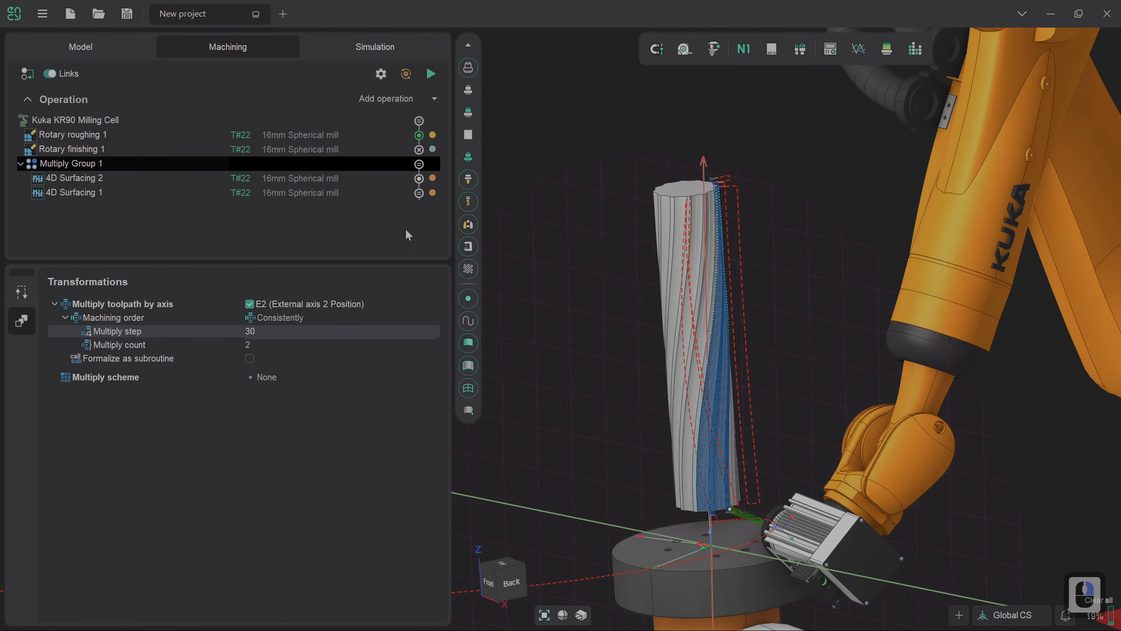
- Open the simulation of the milling cell and clear the existing simulated cuts from the workpiece
left_click(398, 48)
left_click(557, 304)
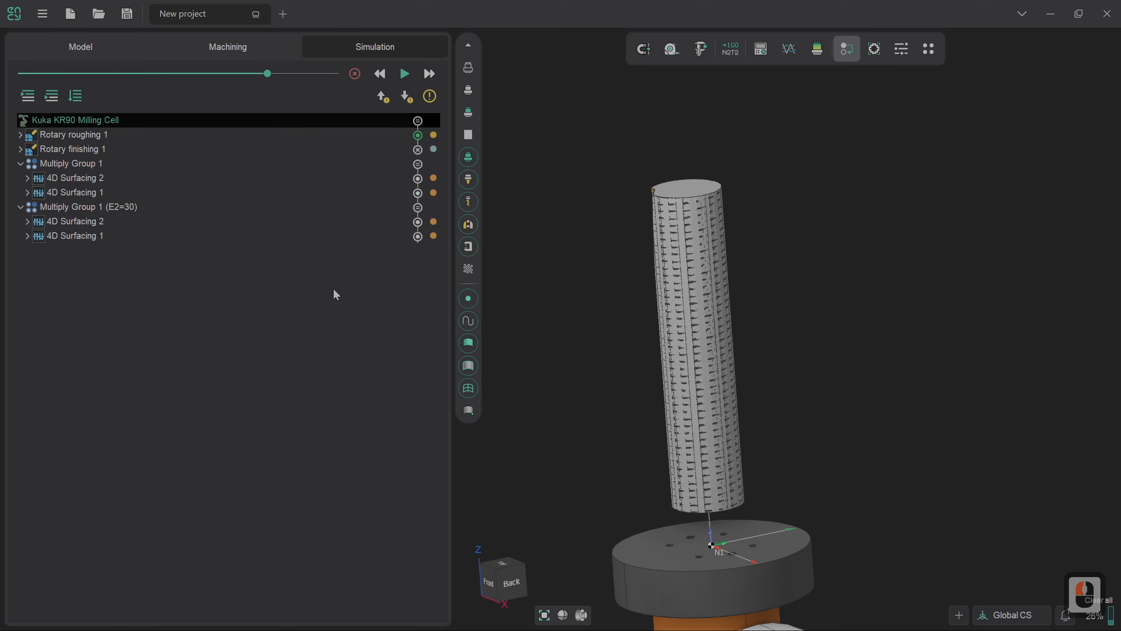
left_click(356, 74)
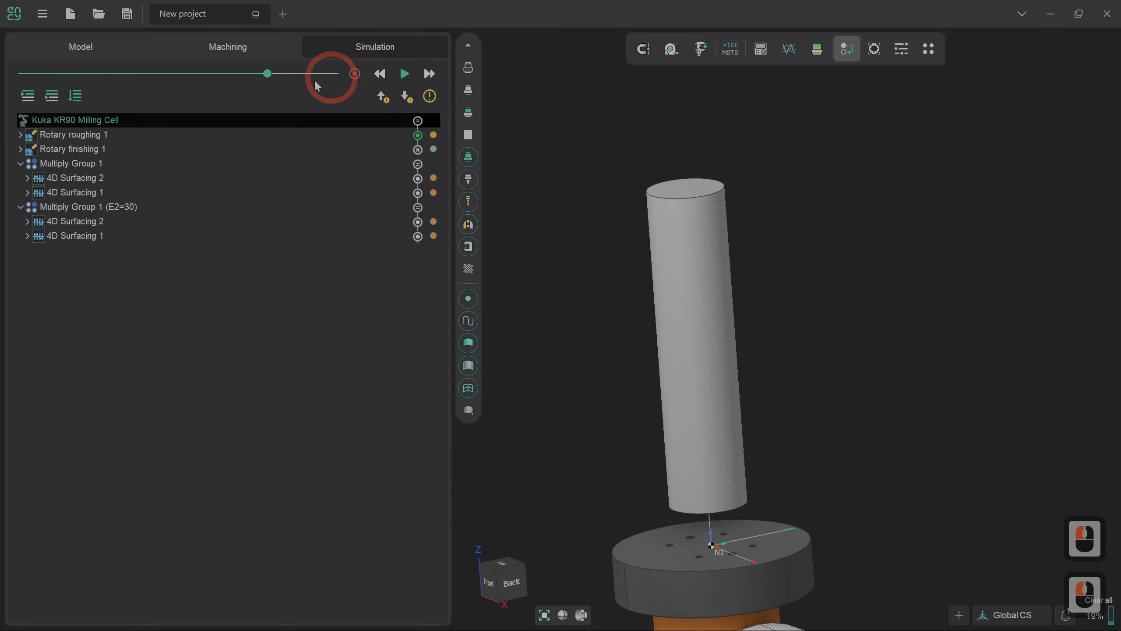
- Run the machining simulation from Multiply Group 1 onward, adjusting the movement speed while it plays
left_click(109, 162)
left_click(53, 96)
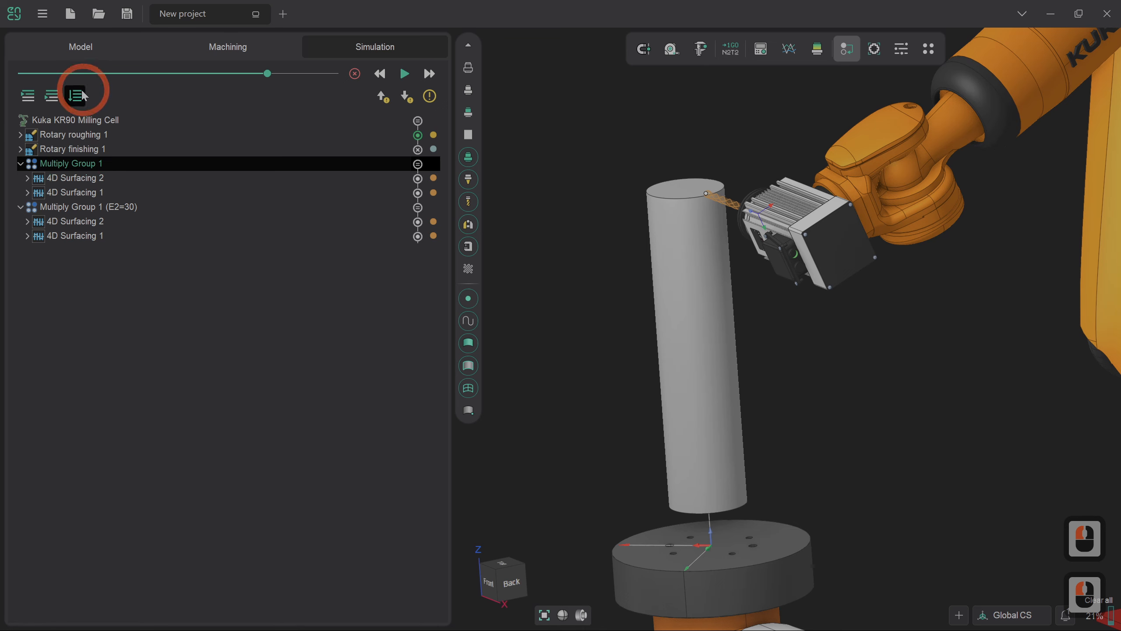
left_click(53, 96)
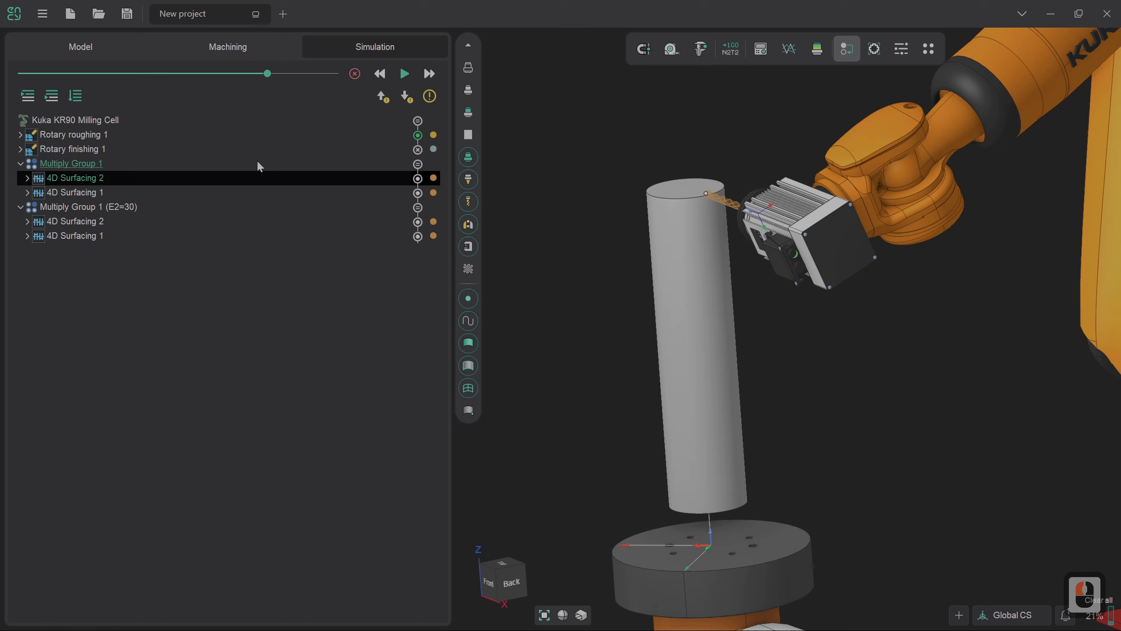
left_click(122, 135)
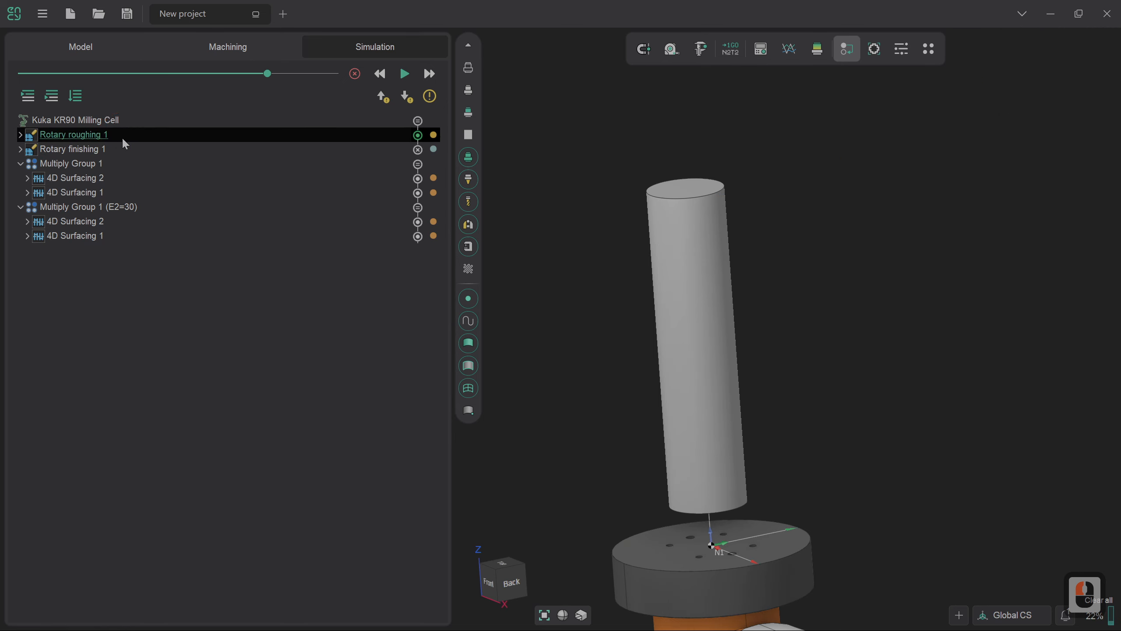
left_click(120, 163)
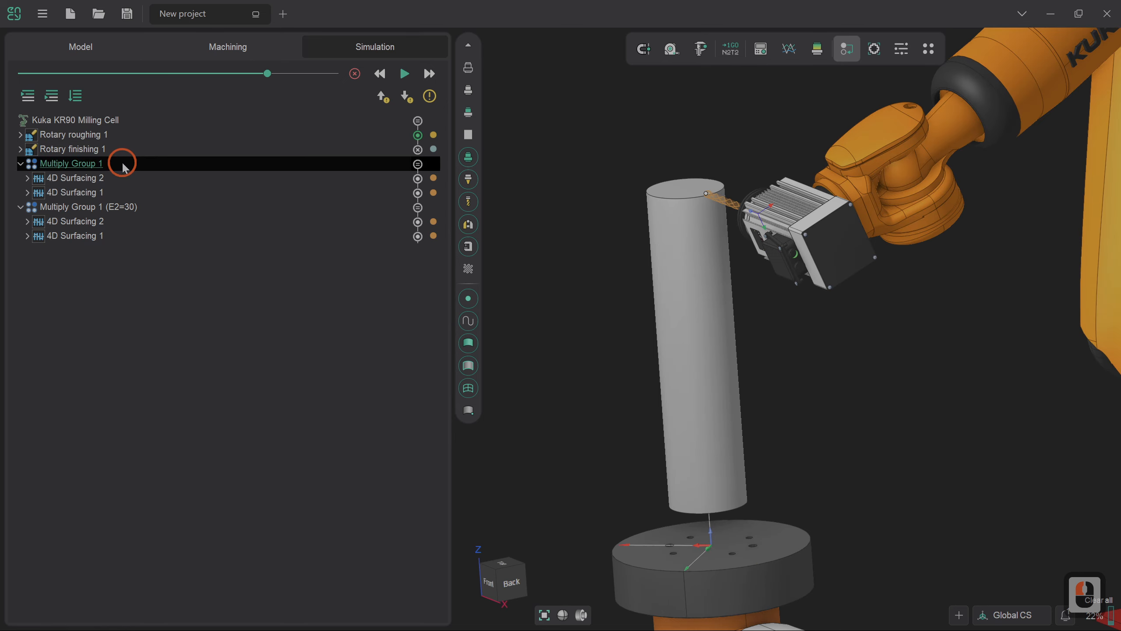
left_click(405, 75)
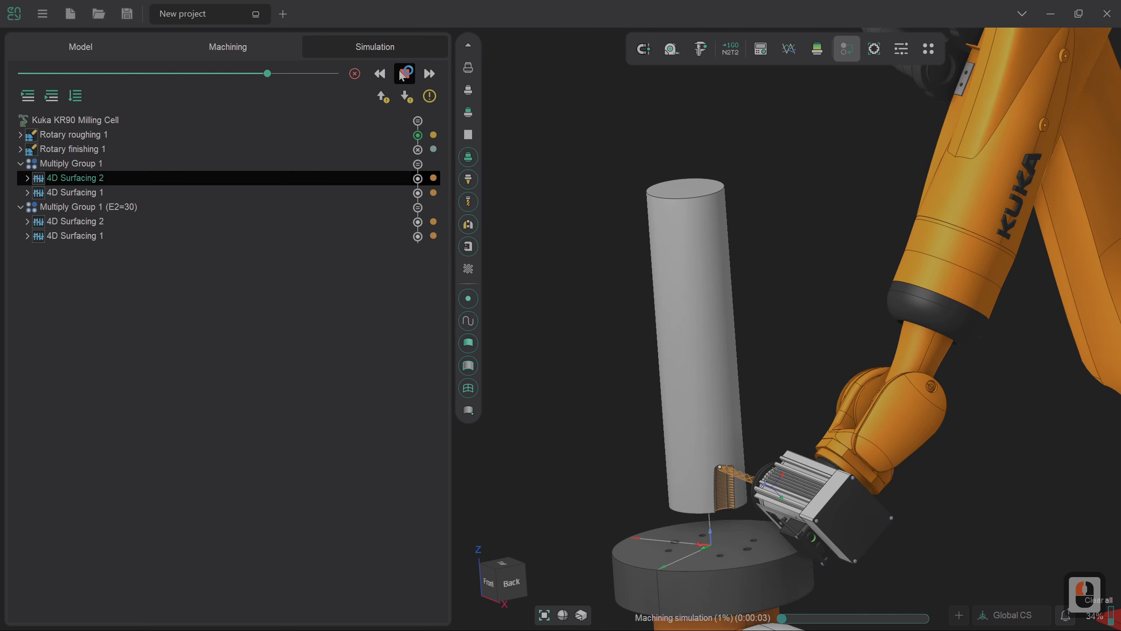
left_click(304, 73)
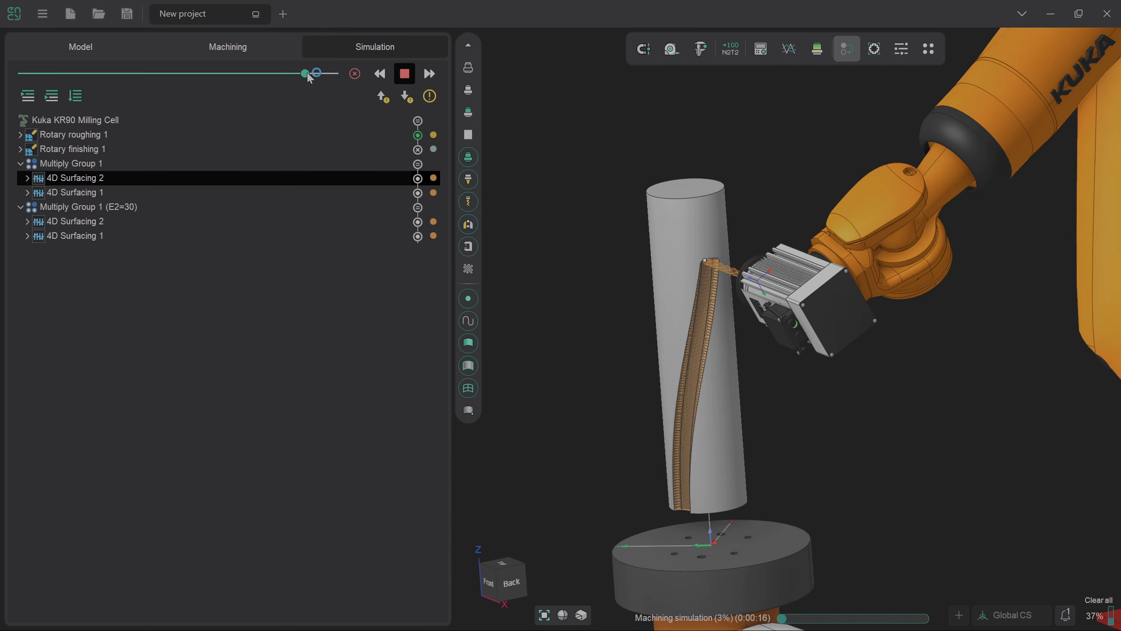
left_click_drag(311, 79, 254, 81)
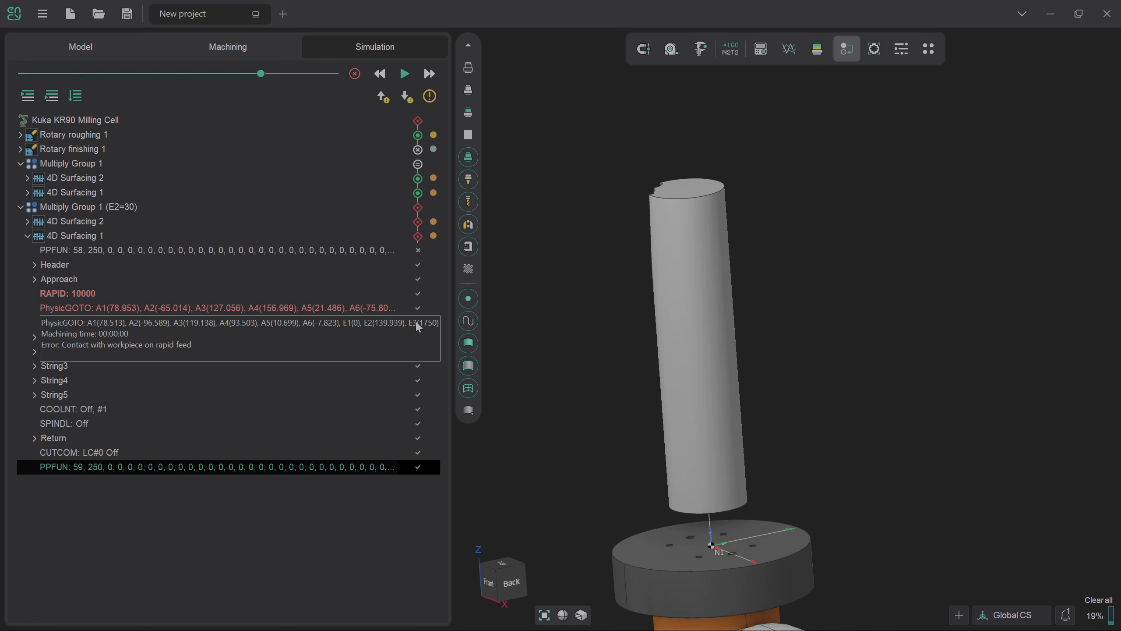
- Return to the machining operations and review the Approach/Return settings in the Links/Leads of Multiply Group 1
left_click(246, 52)
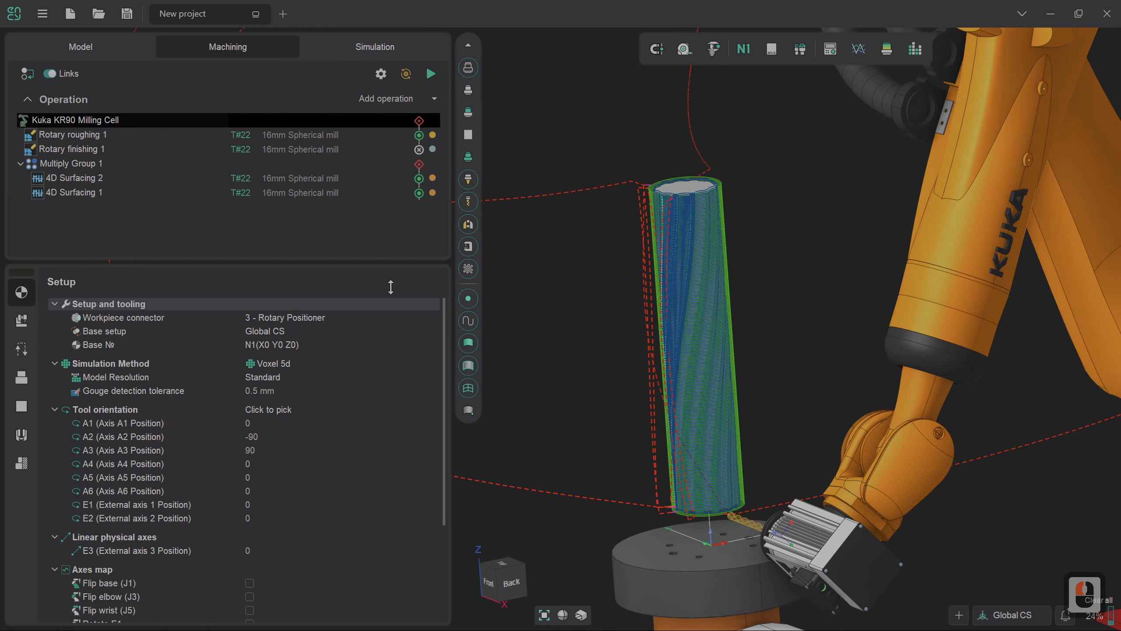
left_click(85, 164)
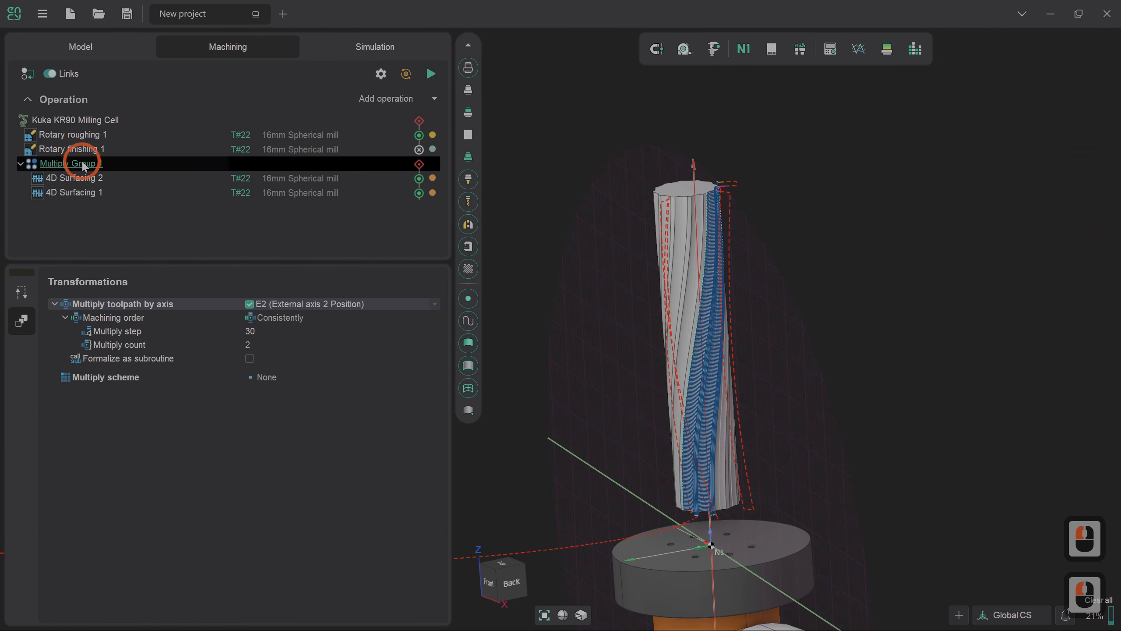
left_click(22, 292)
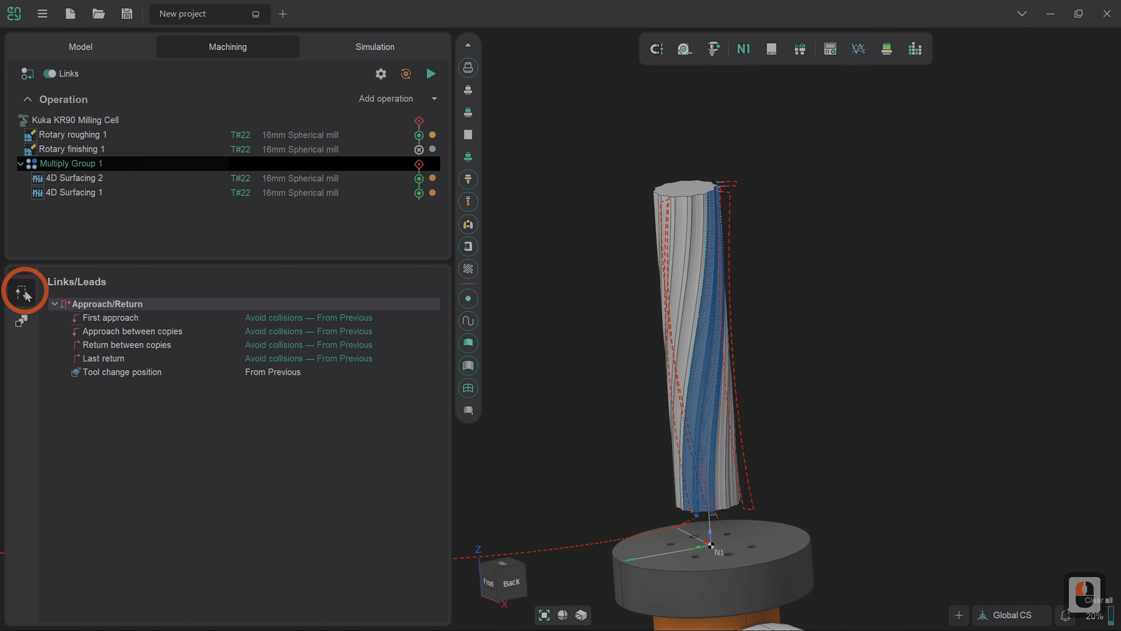
left_click(289, 338)
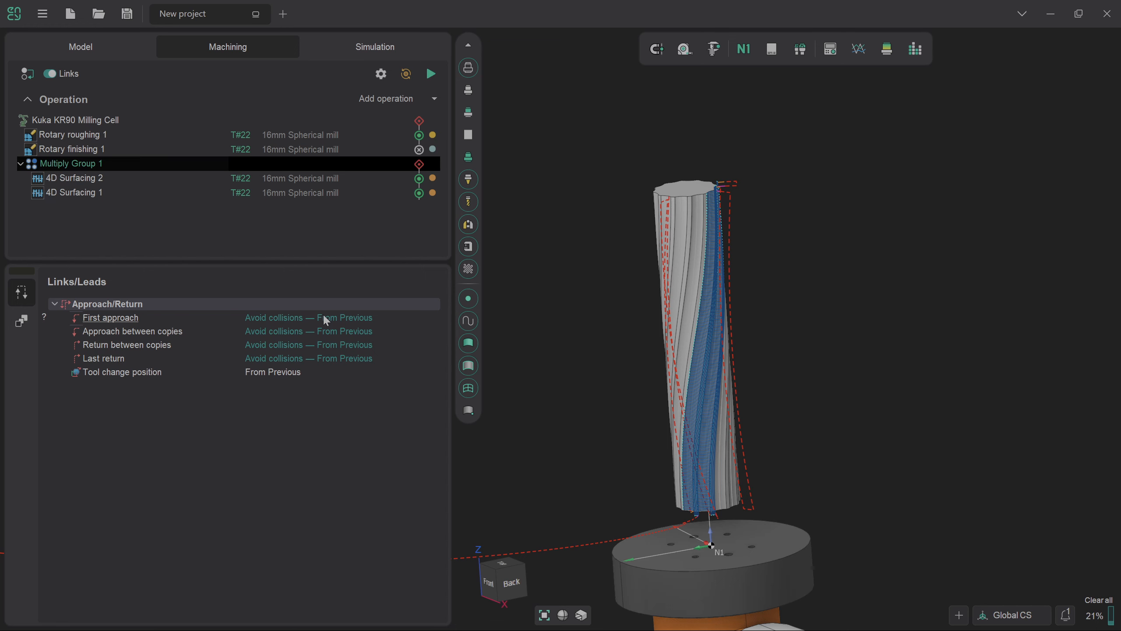
- In the simulation, reset the node status of the milling cell, Multiply Group 1 (E2=30) and its two 4D Surfacing operations
left_click(356, 52)
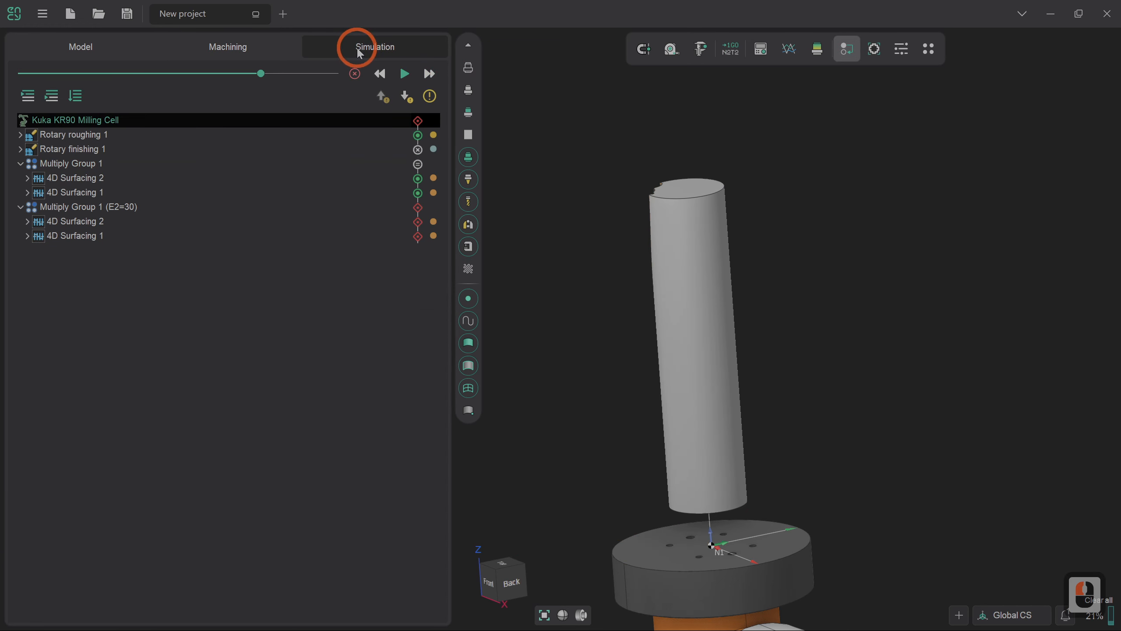
right_click(419, 126)
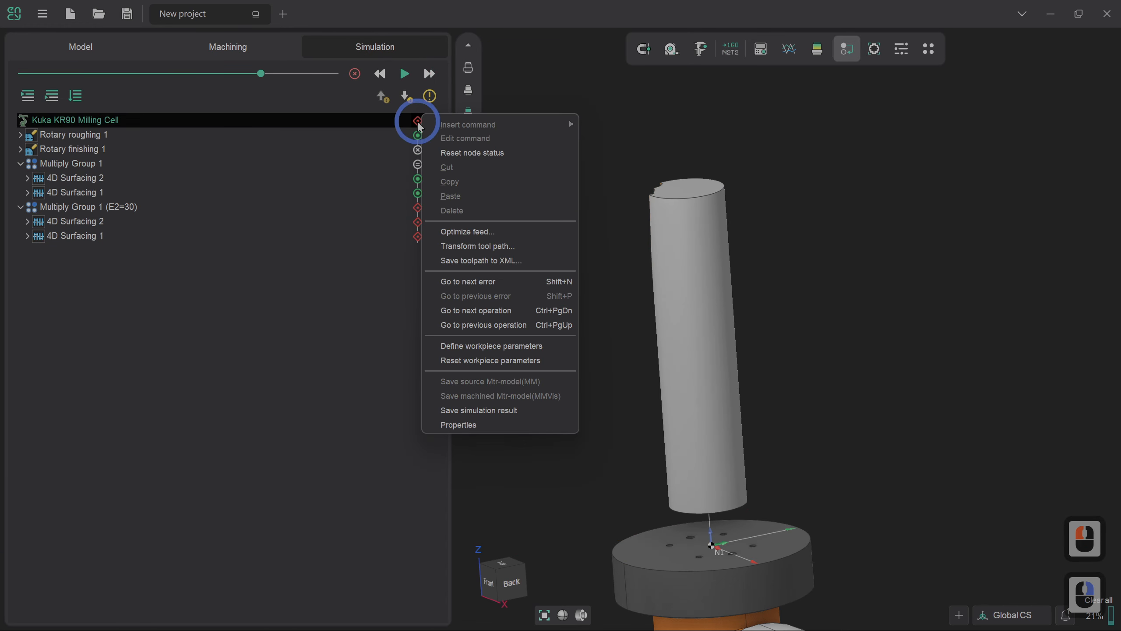
left_click(437, 150)
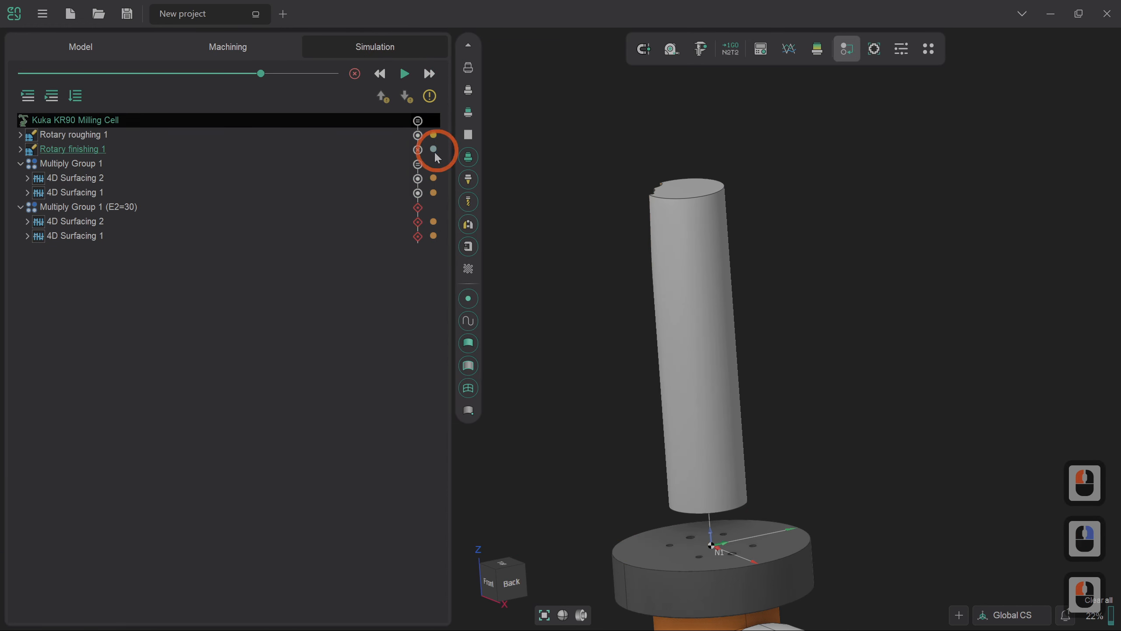
right_click(418, 206)
left_click(448, 239)
right_click(417, 222)
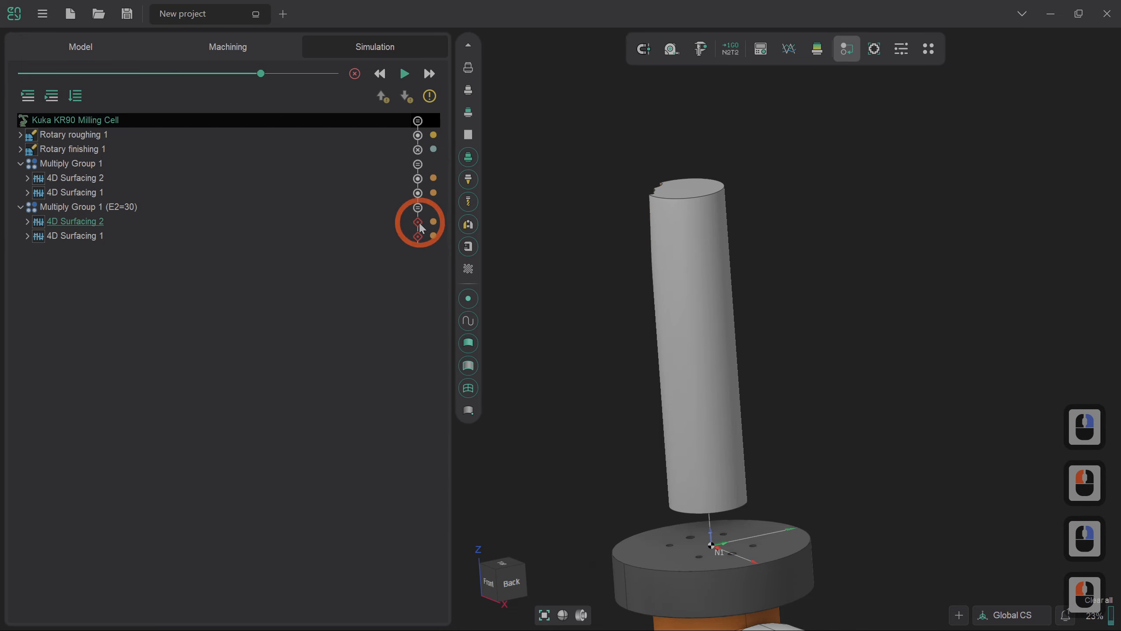
left_click(430, 250)
left_click(418, 238)
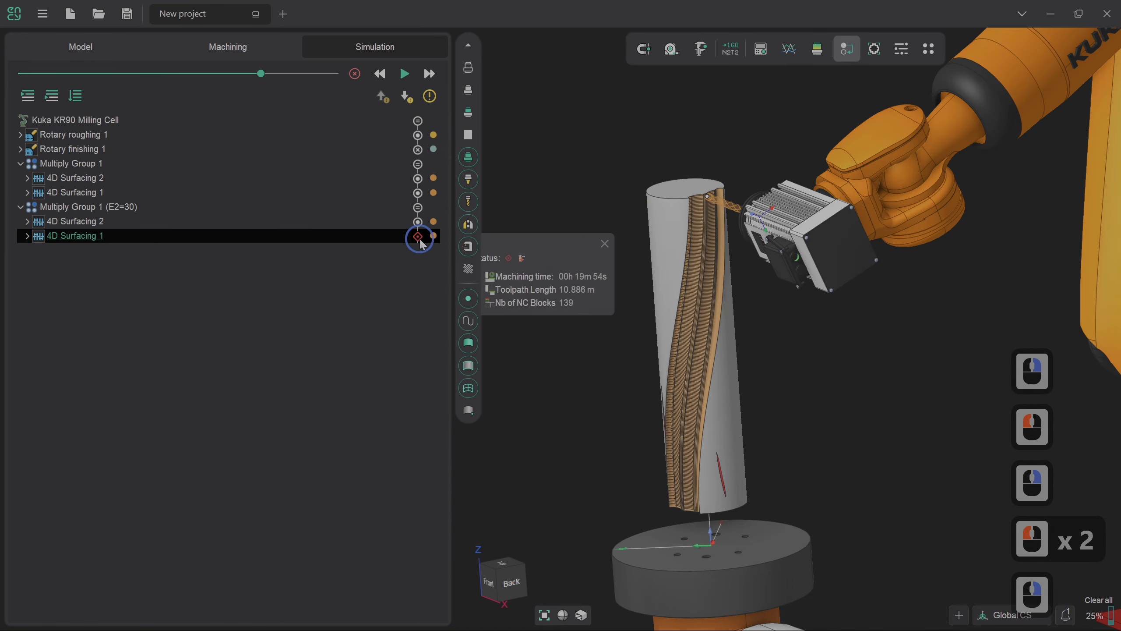
right_click(421, 238)
left_click(435, 249)
- Clear the simulated cuts from the workpiece and raise the simulation movement speed to maximum
left_click(356, 114)
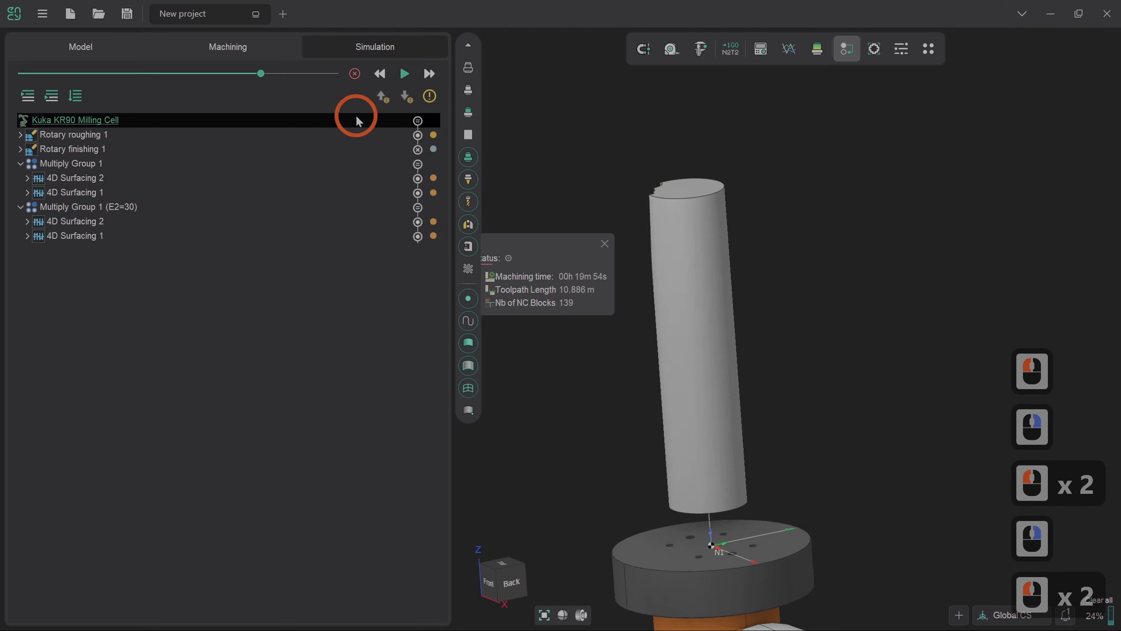
left_click(356, 74)
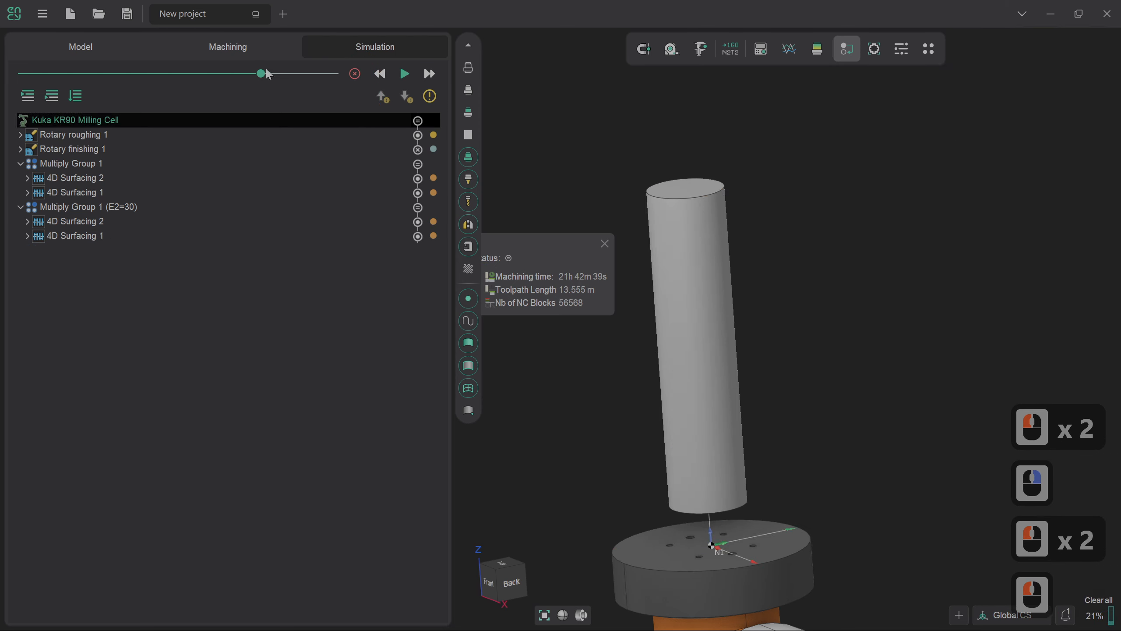
left_click_drag(266, 74, 338, 75)
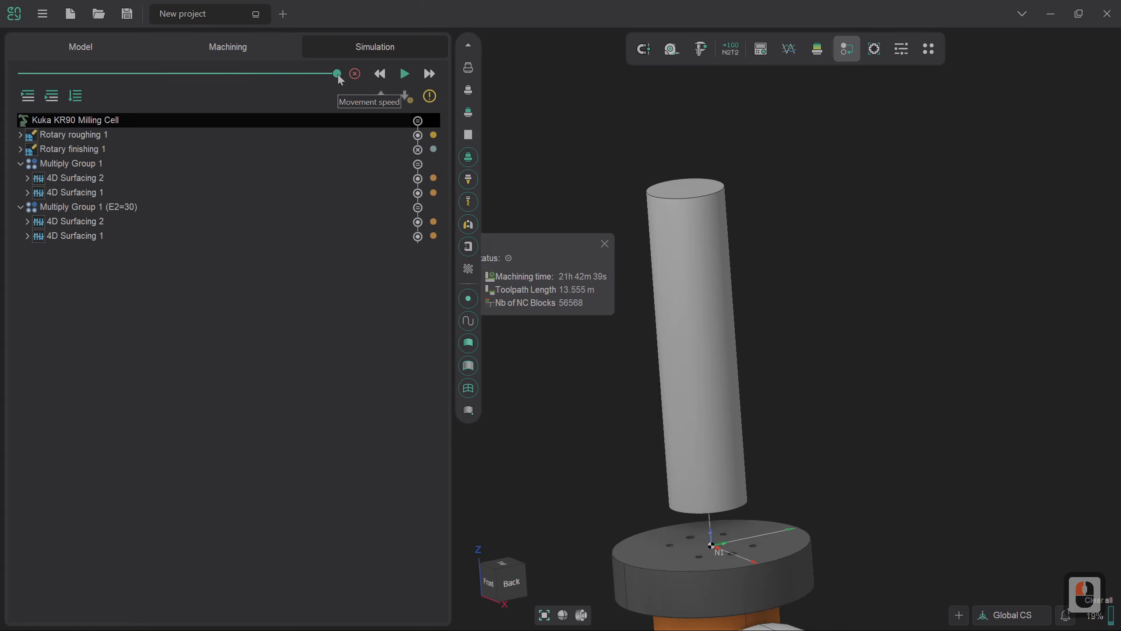
- Run the machining simulation through Multiply Group 1 and its E2=30 copy
left_click(406, 77)
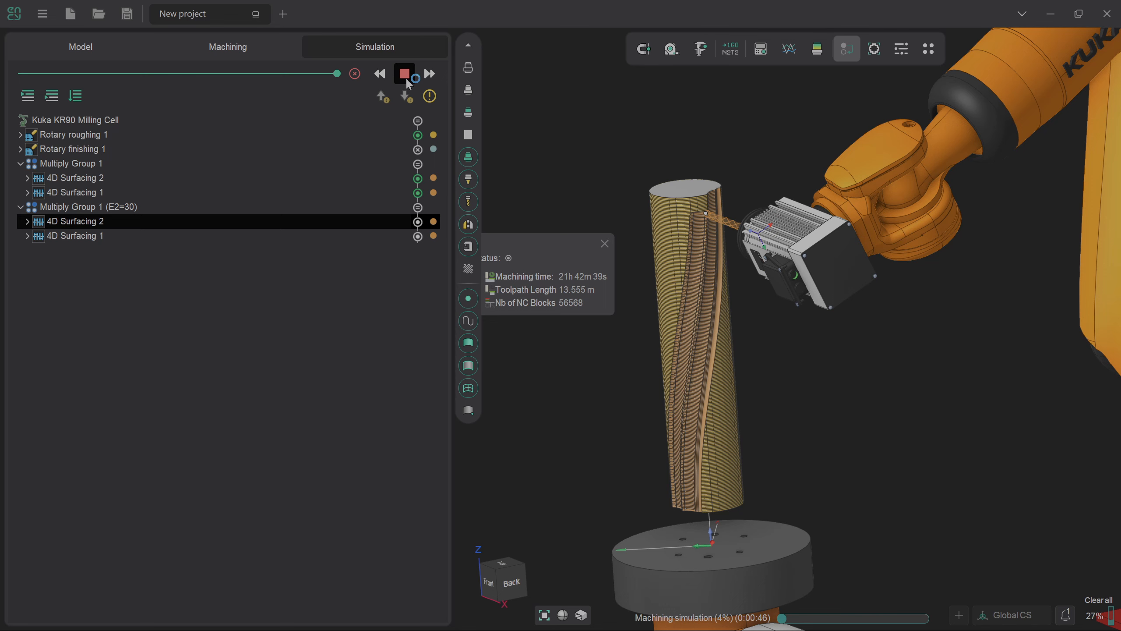
left_click(405, 75)
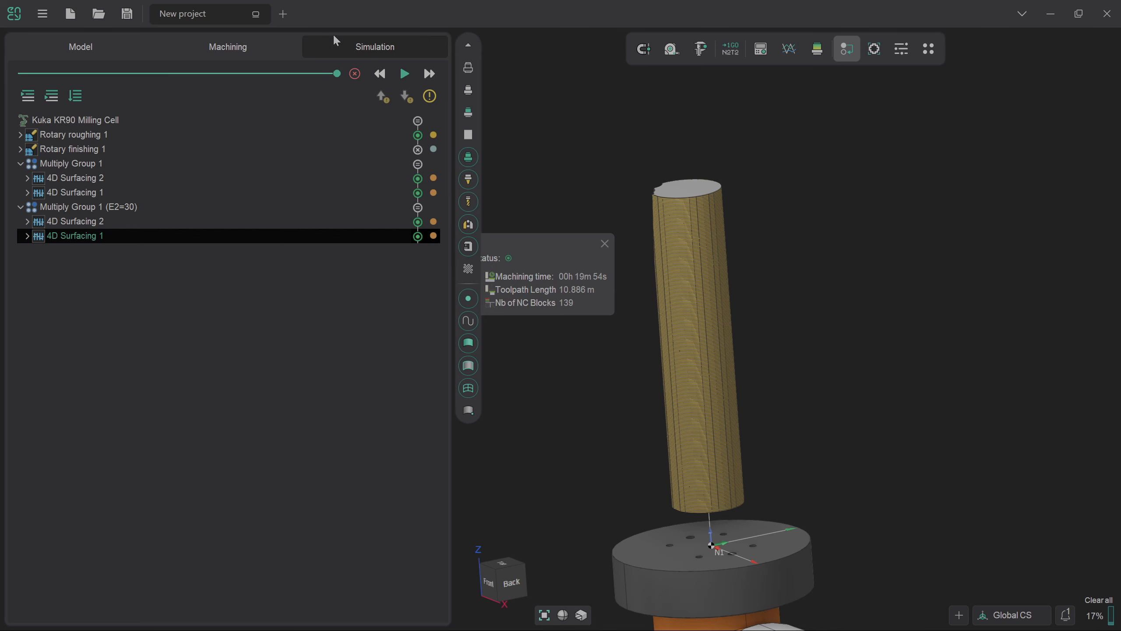
- In the machining transformations of Multiply Group 1, set the multiply count to 12 and recalculate the toolpaths
left_click(249, 48)
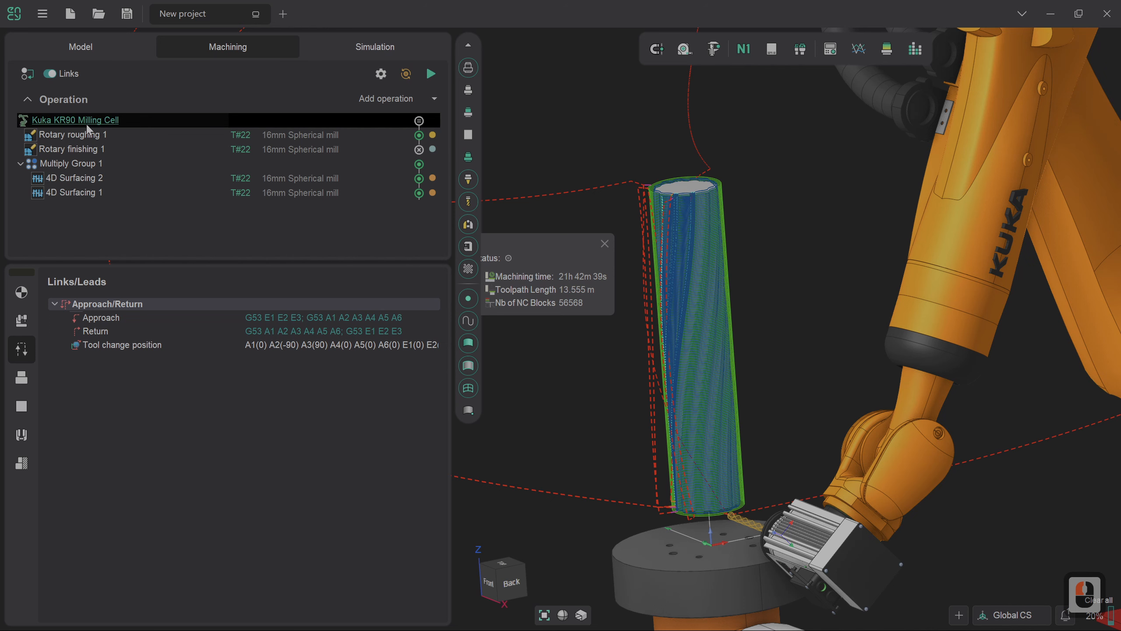
left_click(100, 164)
left_click(107, 195)
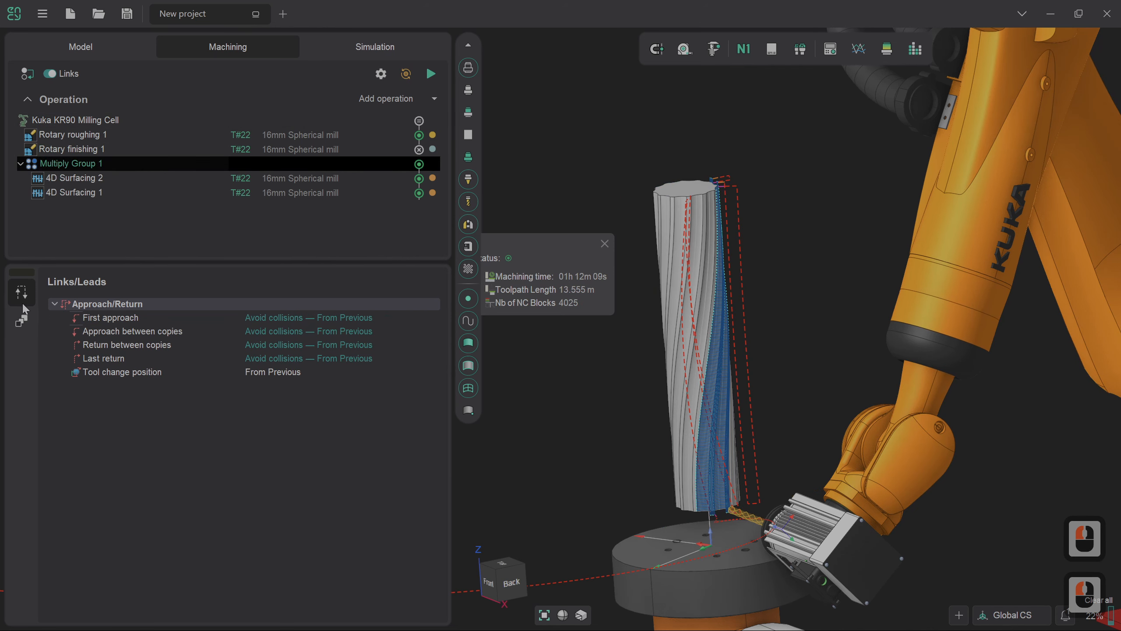
left_click(23, 321)
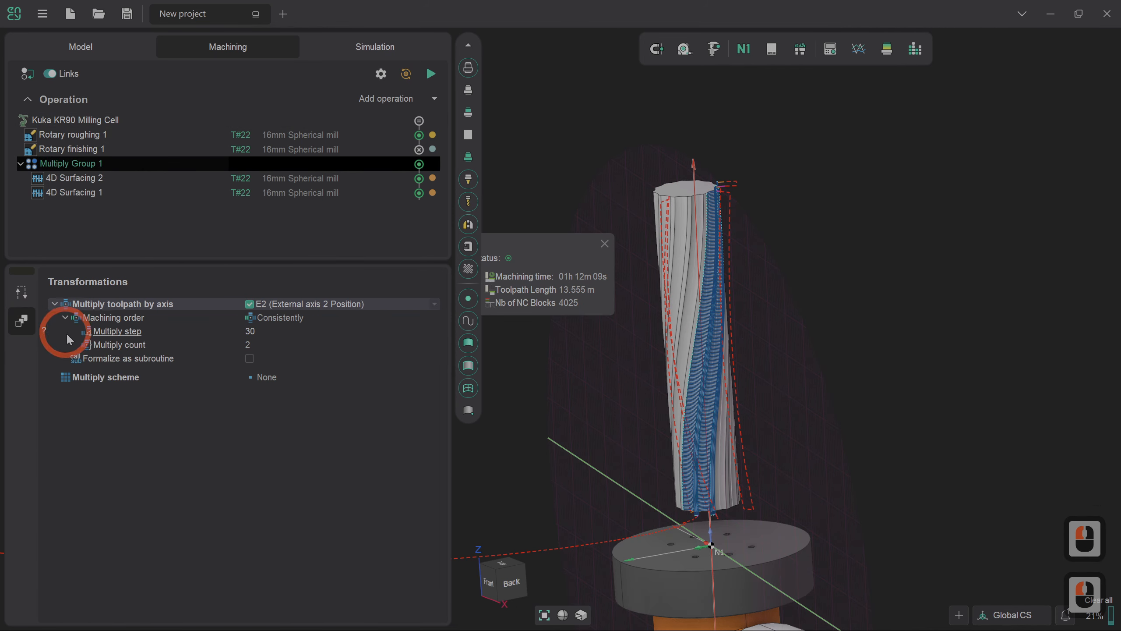
left_click(282, 345)
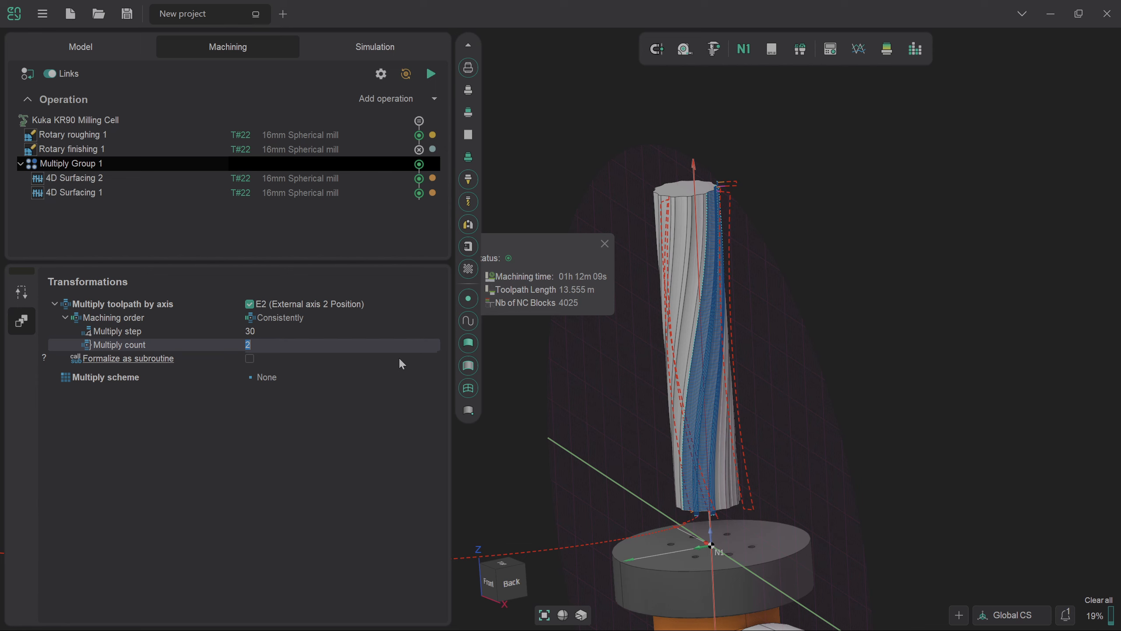
left_click(605, 244)
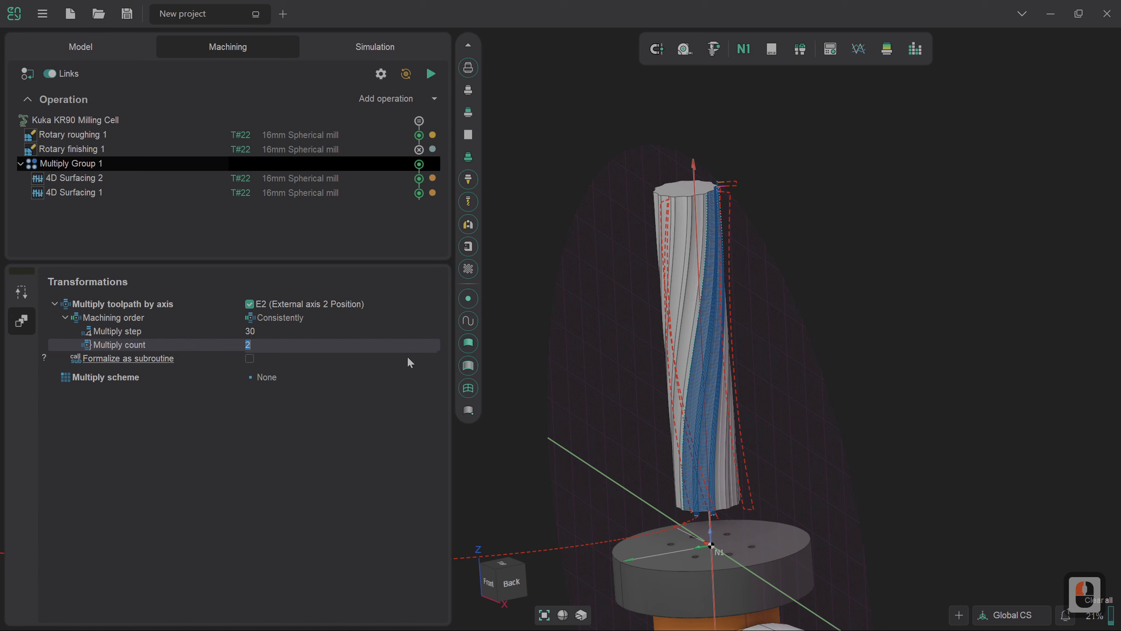
type("12")
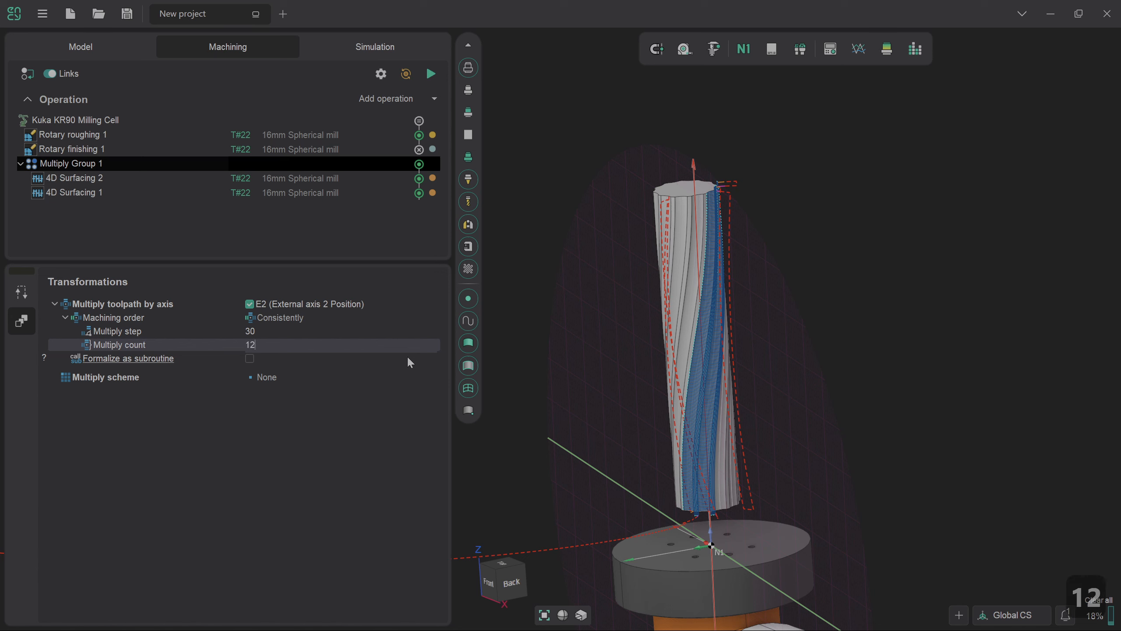
key("Return")
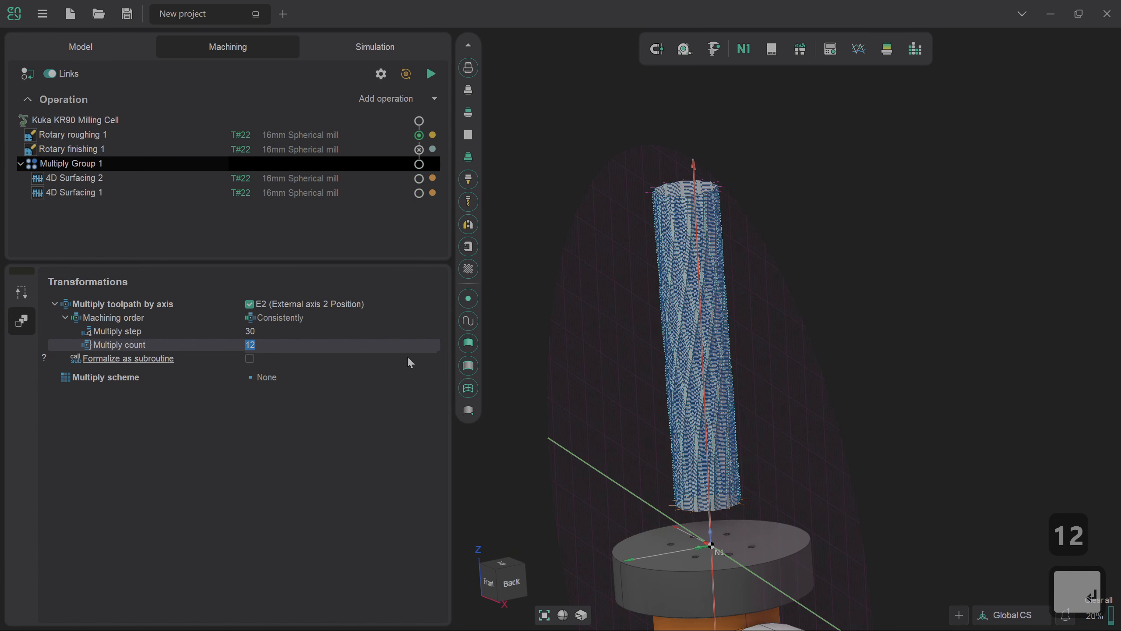
left_click(431, 74)
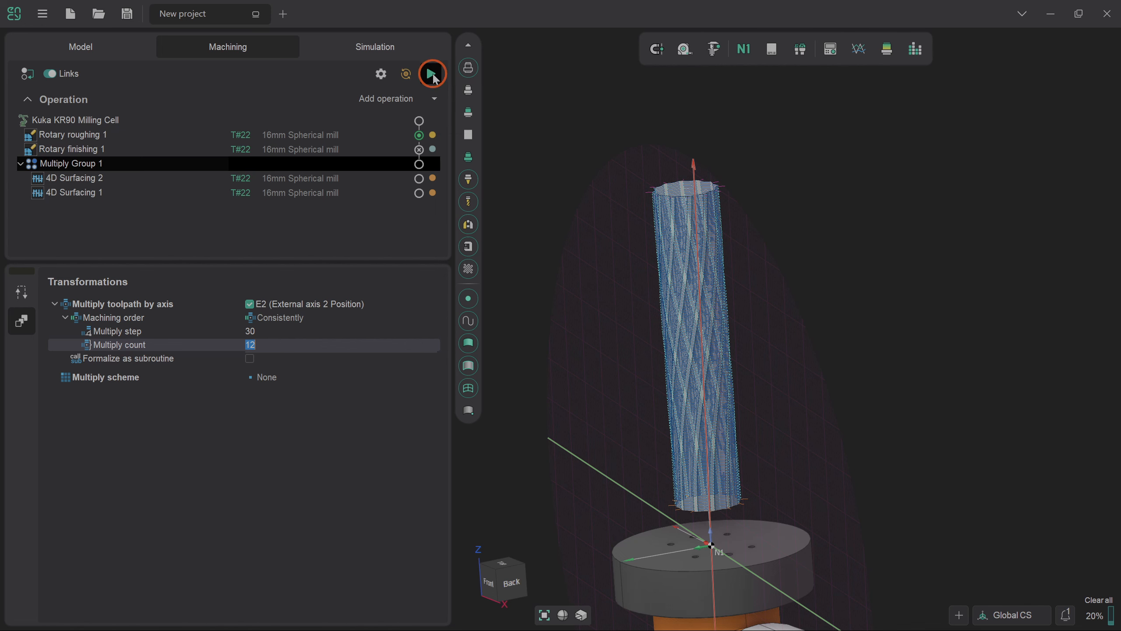
key("alt+3")
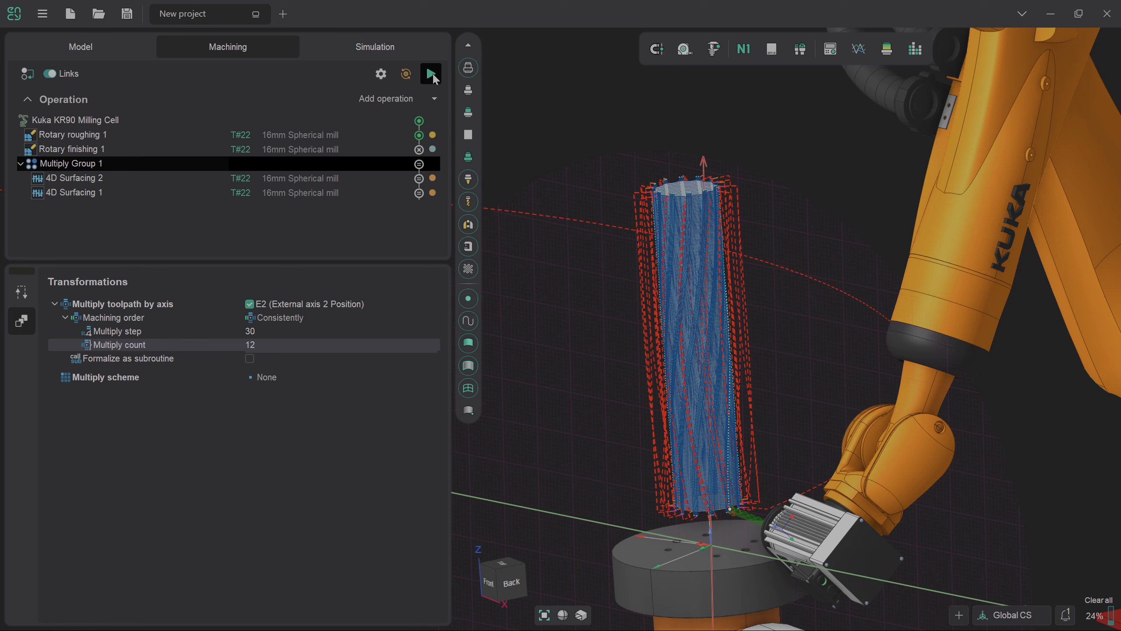
- Return to the simulation and collapse every Multiply Group 1 node, from the original through the E2=330 copy
left_click(391, 53)
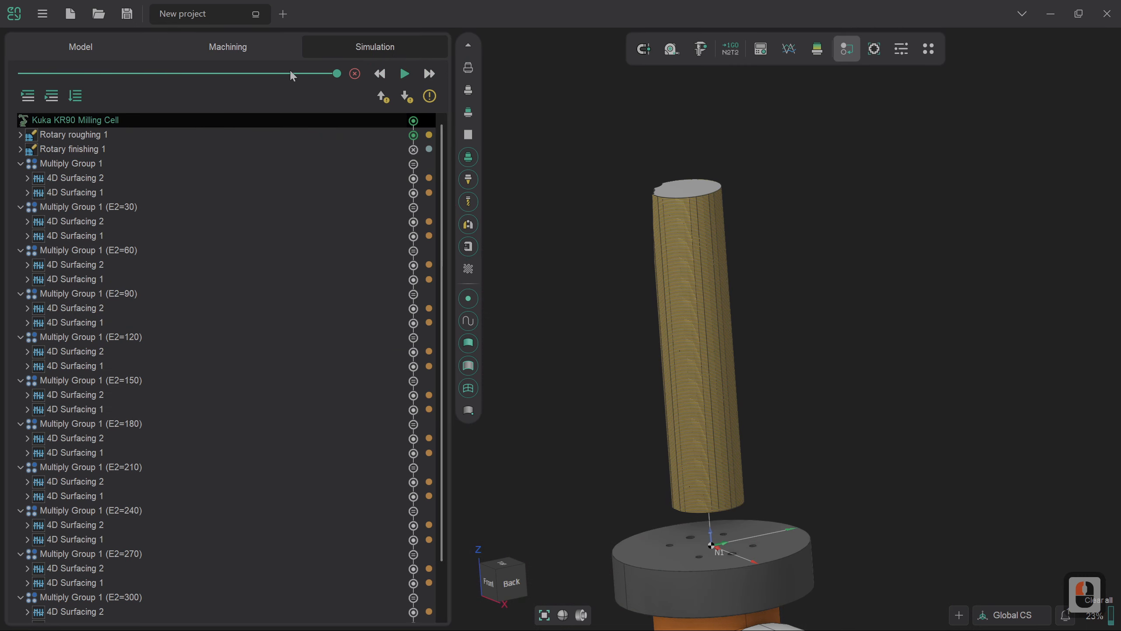
left_click(20, 163)
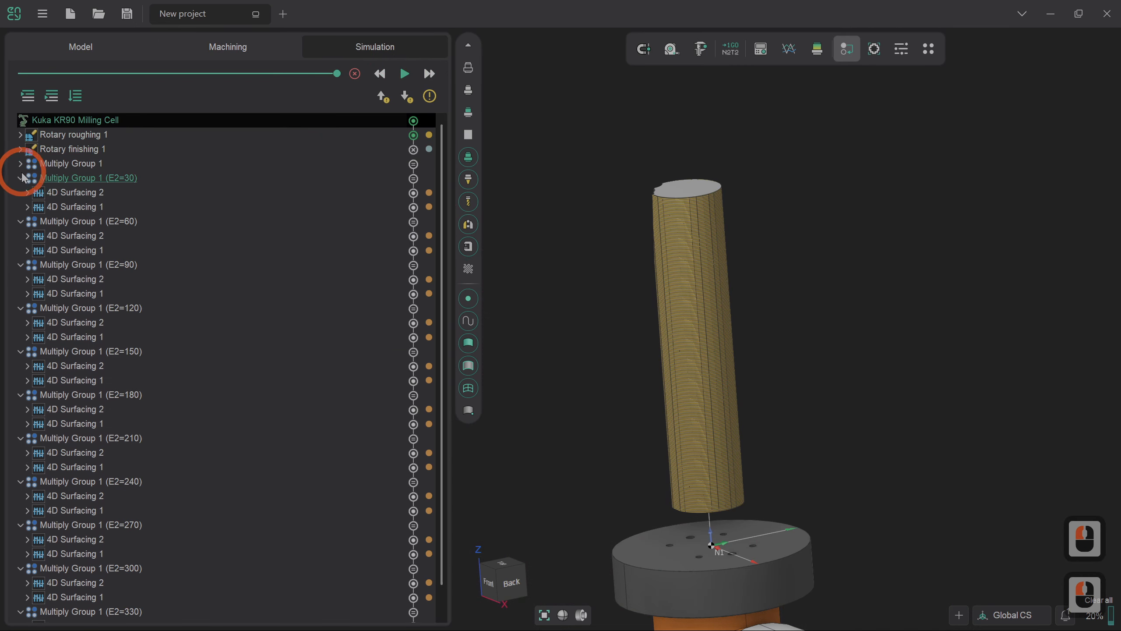
left_click(19, 178)
left_click(20, 192)
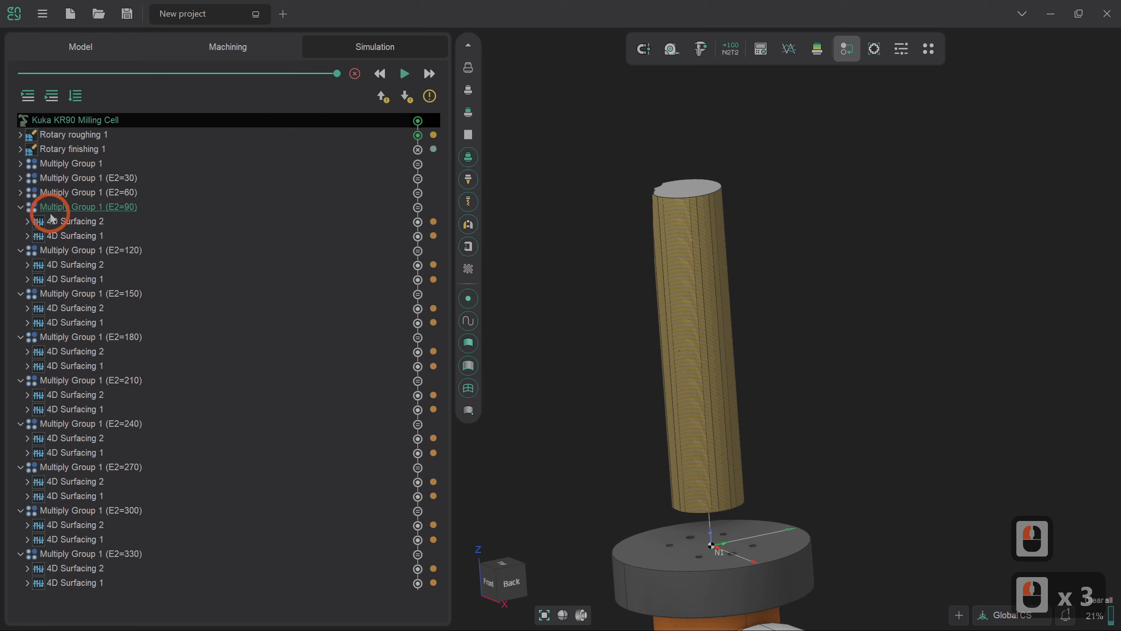
left_click(20, 207)
left_click(19, 221)
left_click(19, 235)
left_click(20, 250)
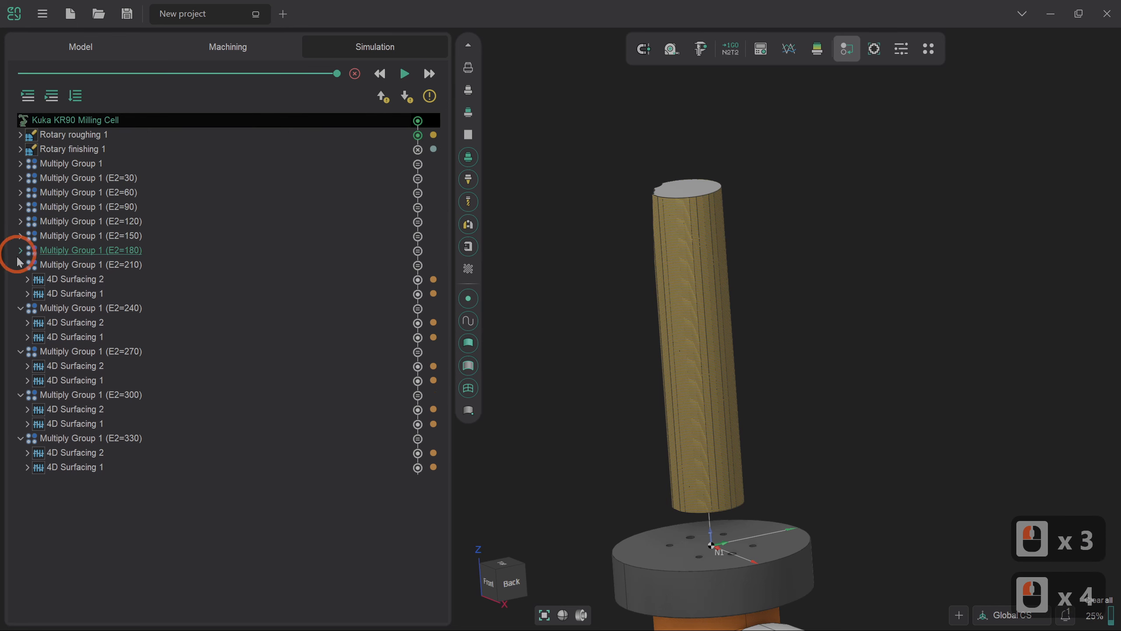
left_click(20, 264)
left_click(20, 278)
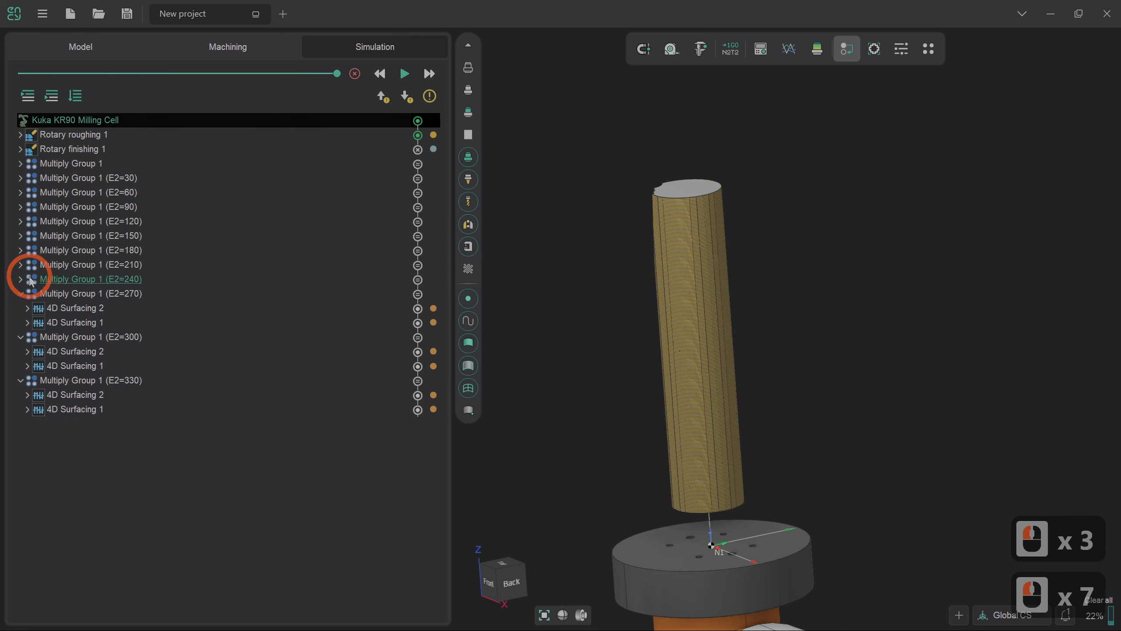
left_click(20, 294)
left_click(19, 308)
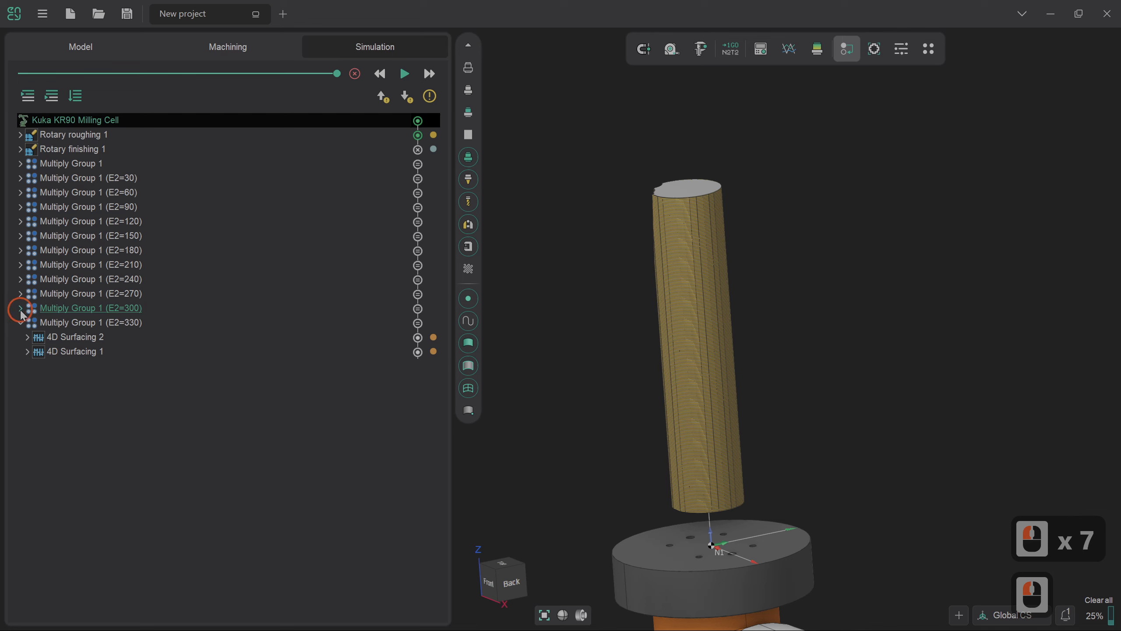
left_click(20, 323)
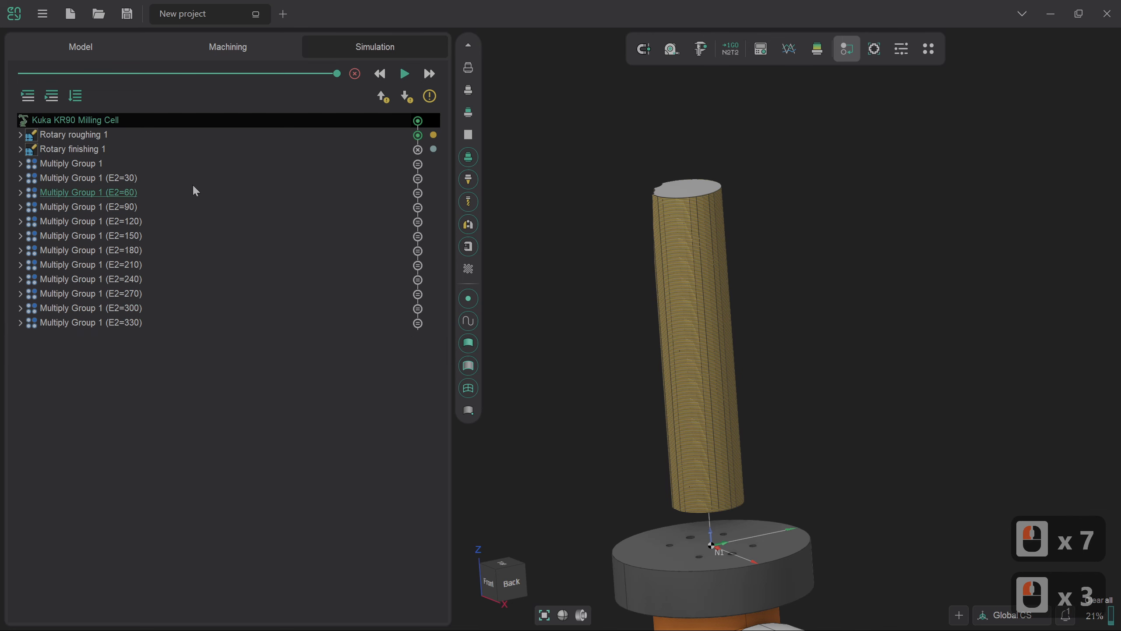
- Clear the simulated cuts from the workpiece and run the simulation through all copies of Multiply Group 1
left_click(355, 74)
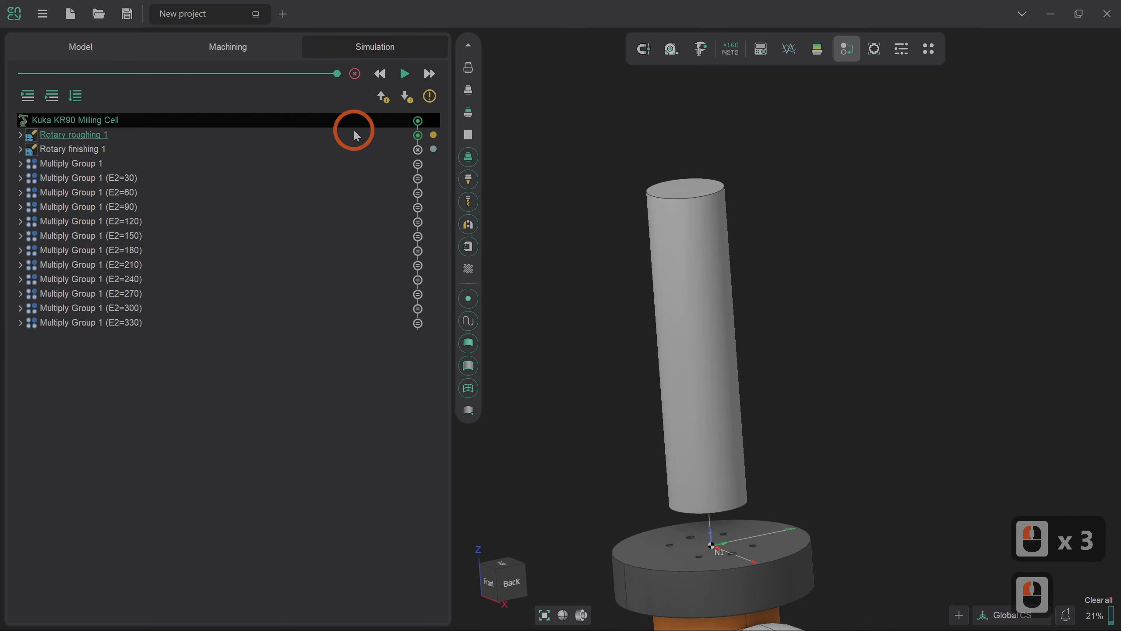
left_click(403, 74)
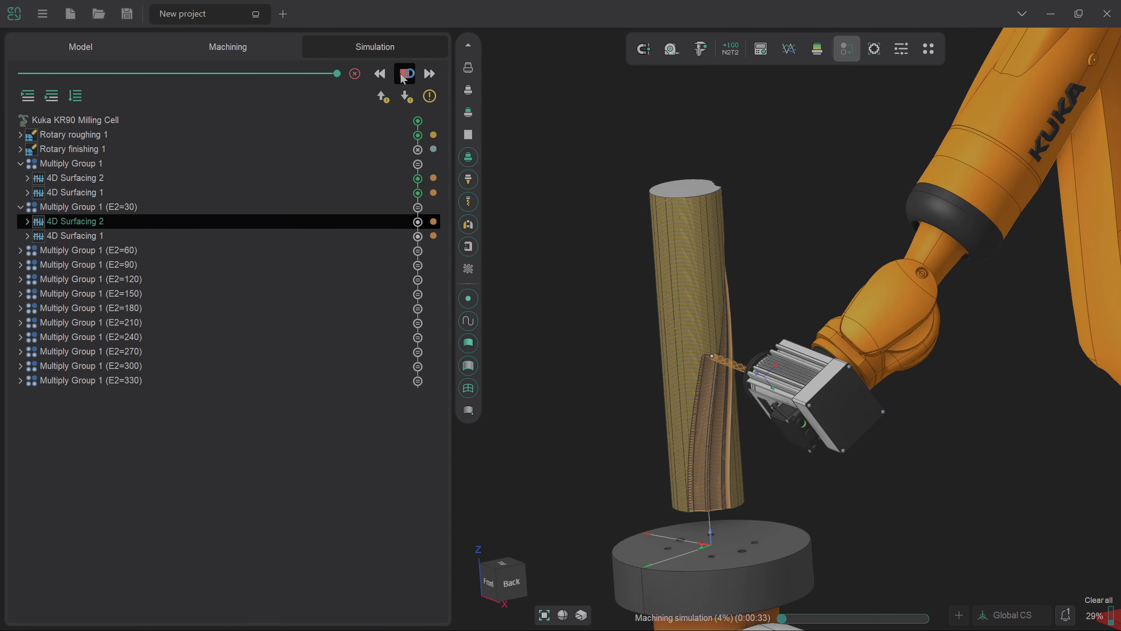
key("alt+3")
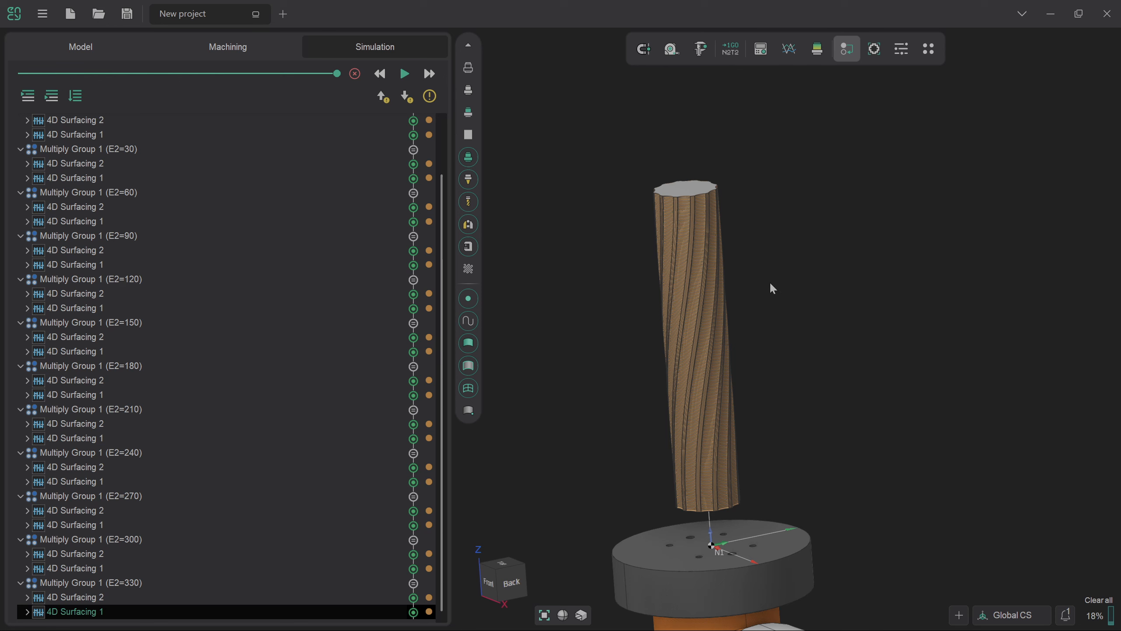
- Inspect the simulated twisted column's surface finish up close and its overall shape from the side
scroll(689, 299, "up", 3)
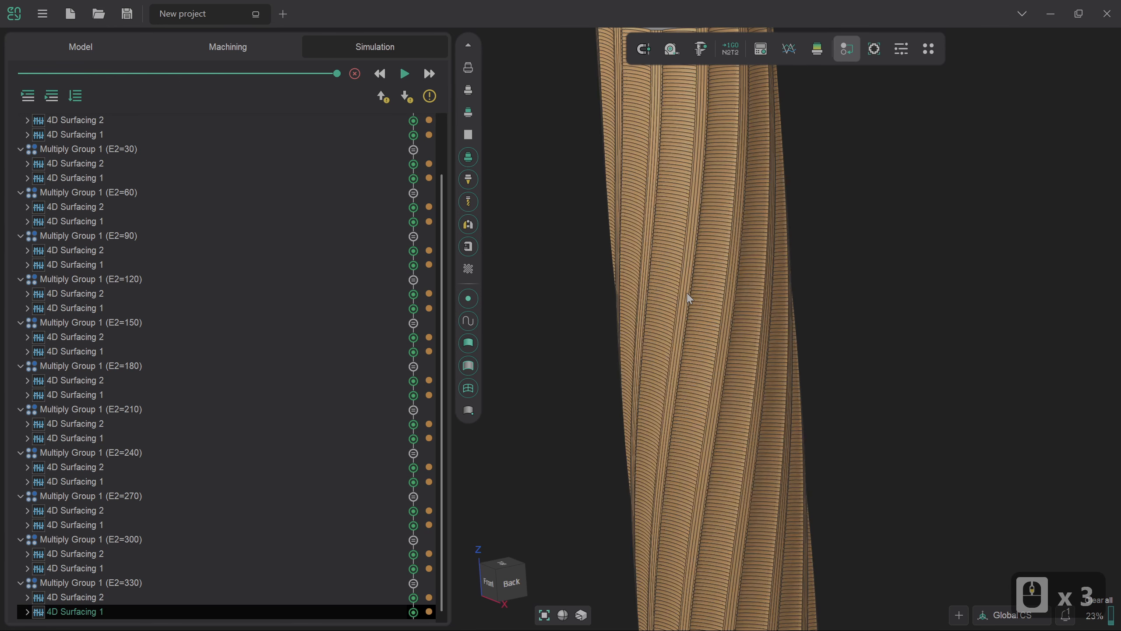
scroll(689, 298, "up", 1)
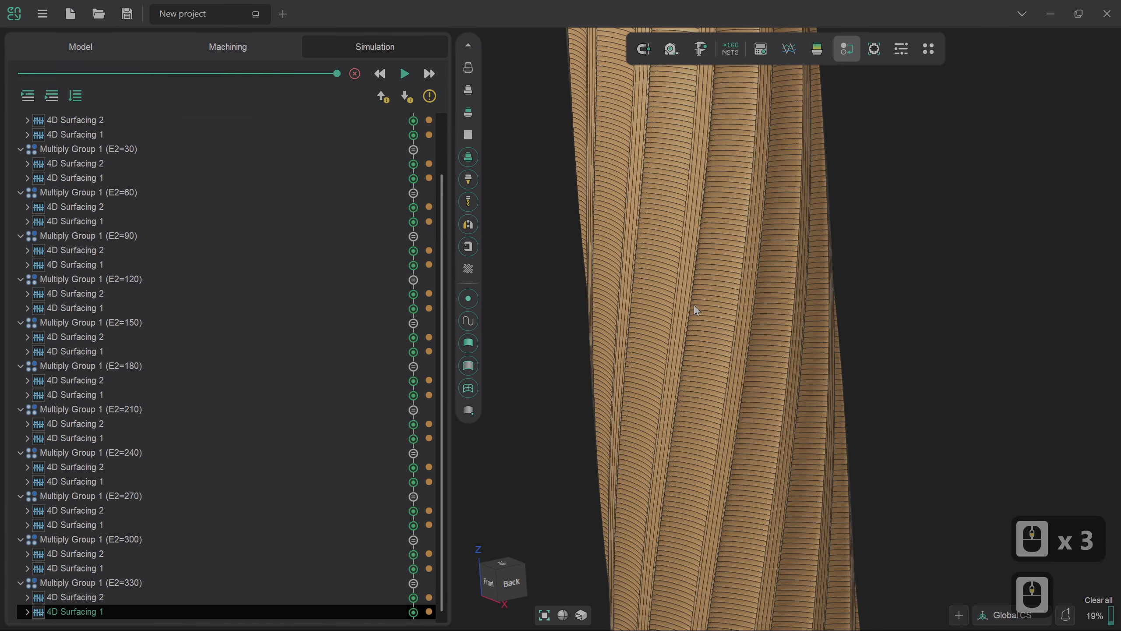
scroll(701, 321, "down", 1)
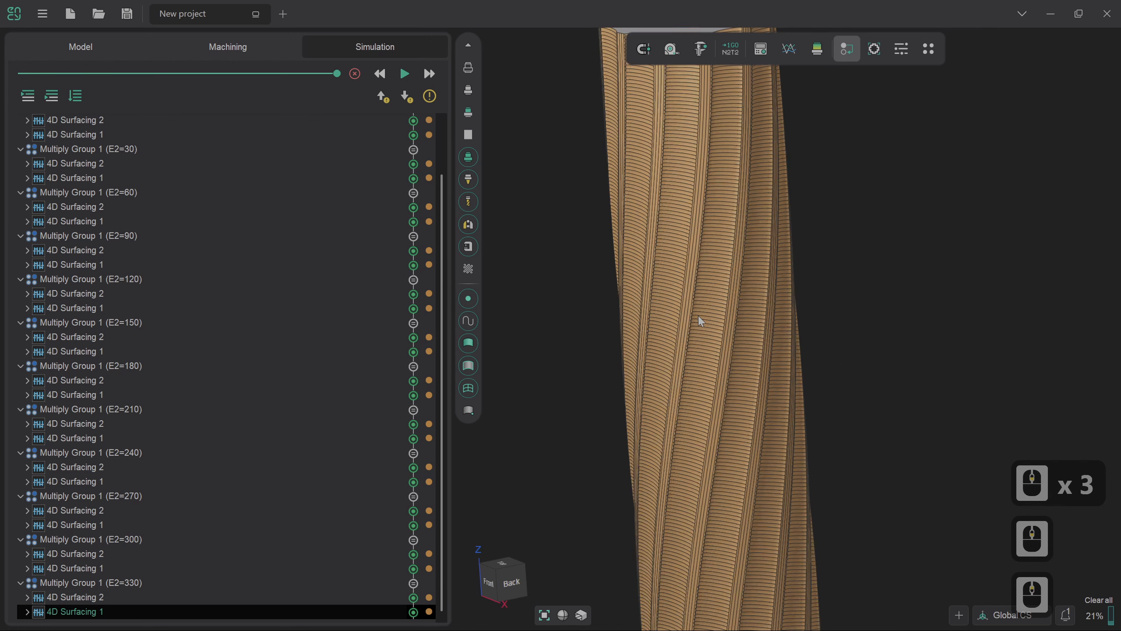
scroll(701, 321, "down", 3)
left_click_drag(705, 325, 744, 289)
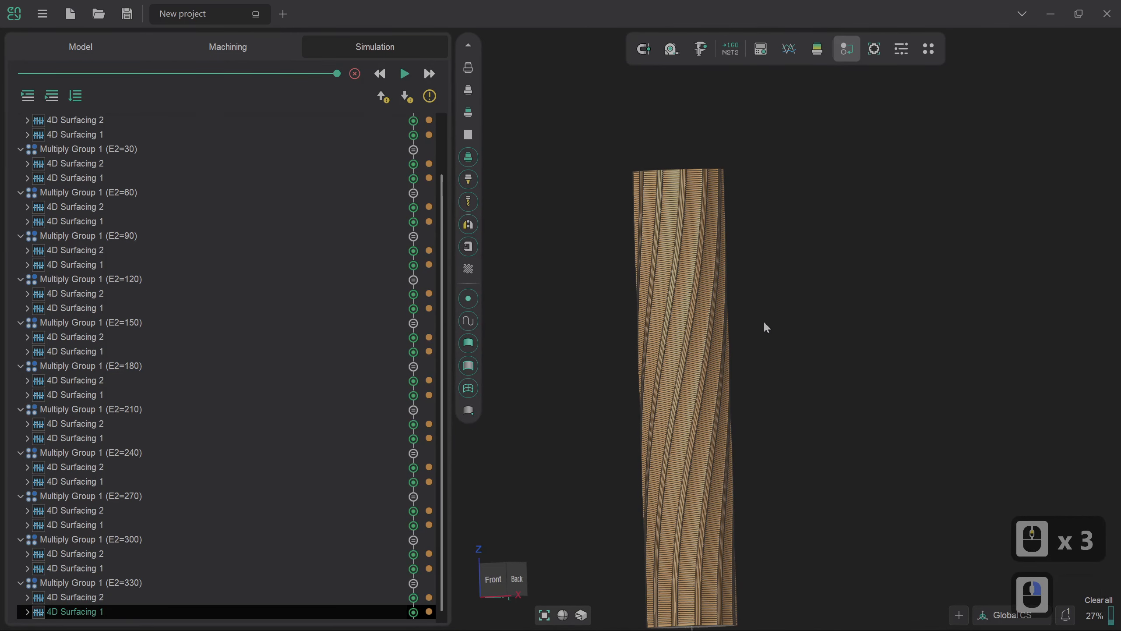